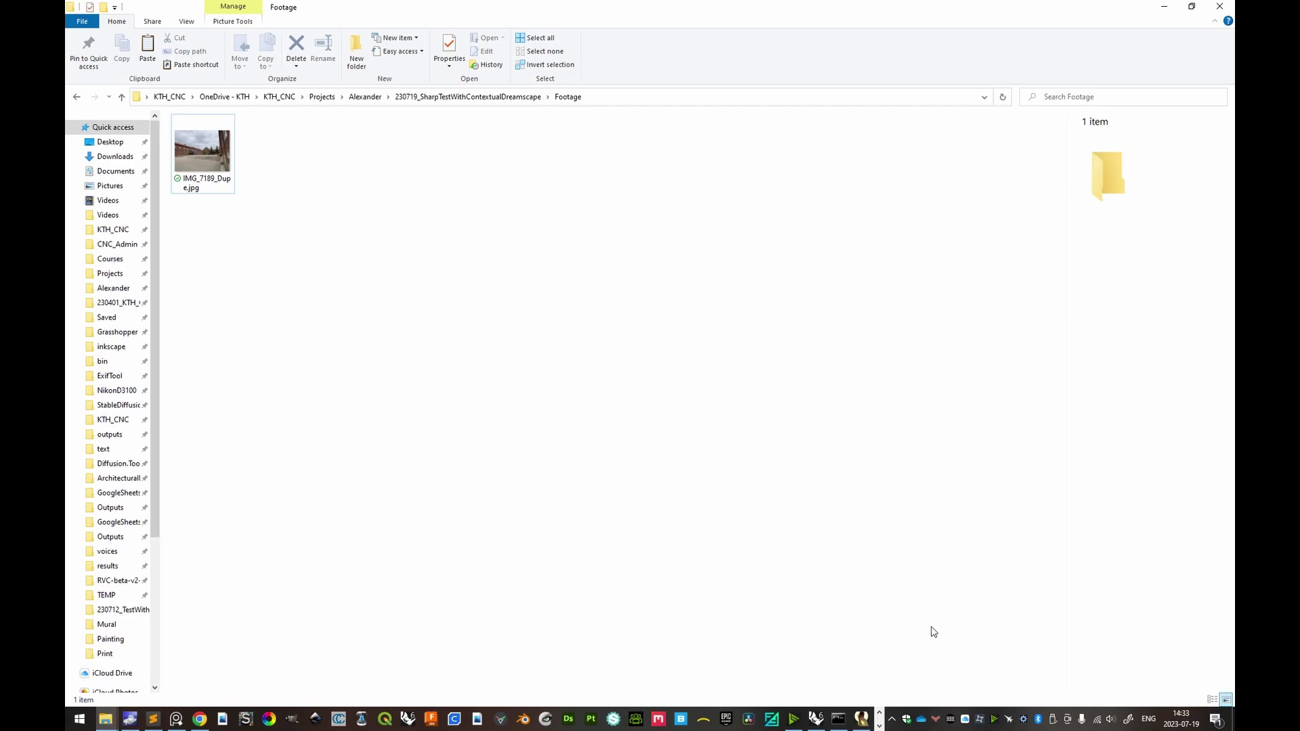
- Switch from the Footage folder showing IMG_7189_Dupe.jpg to the GIMP window
key(alt+Tab)
- Drag IMG_7189_Dupe.jpg into GIMP, rotating it upright and converting it to built-in sRGB
key(alt+Tab)
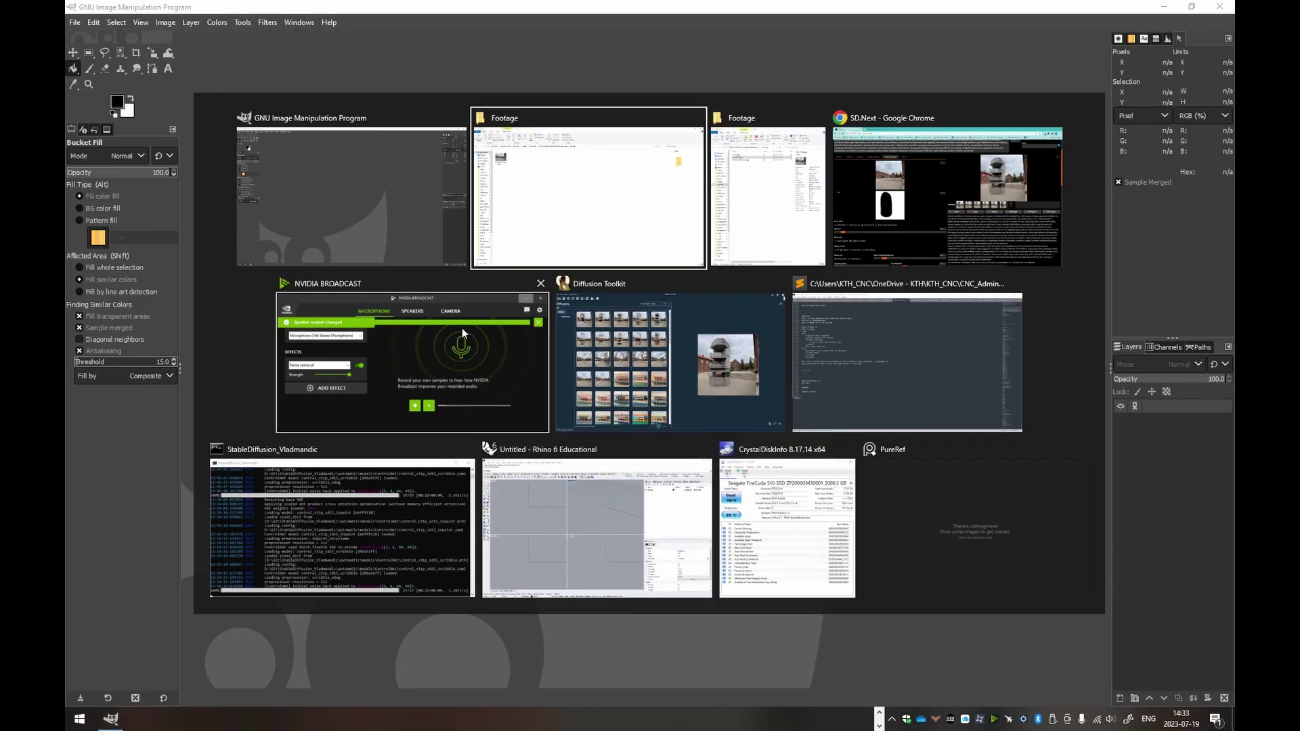
click(214, 159)
drag(214, 169, 531, 268)
key(alt+Tab)
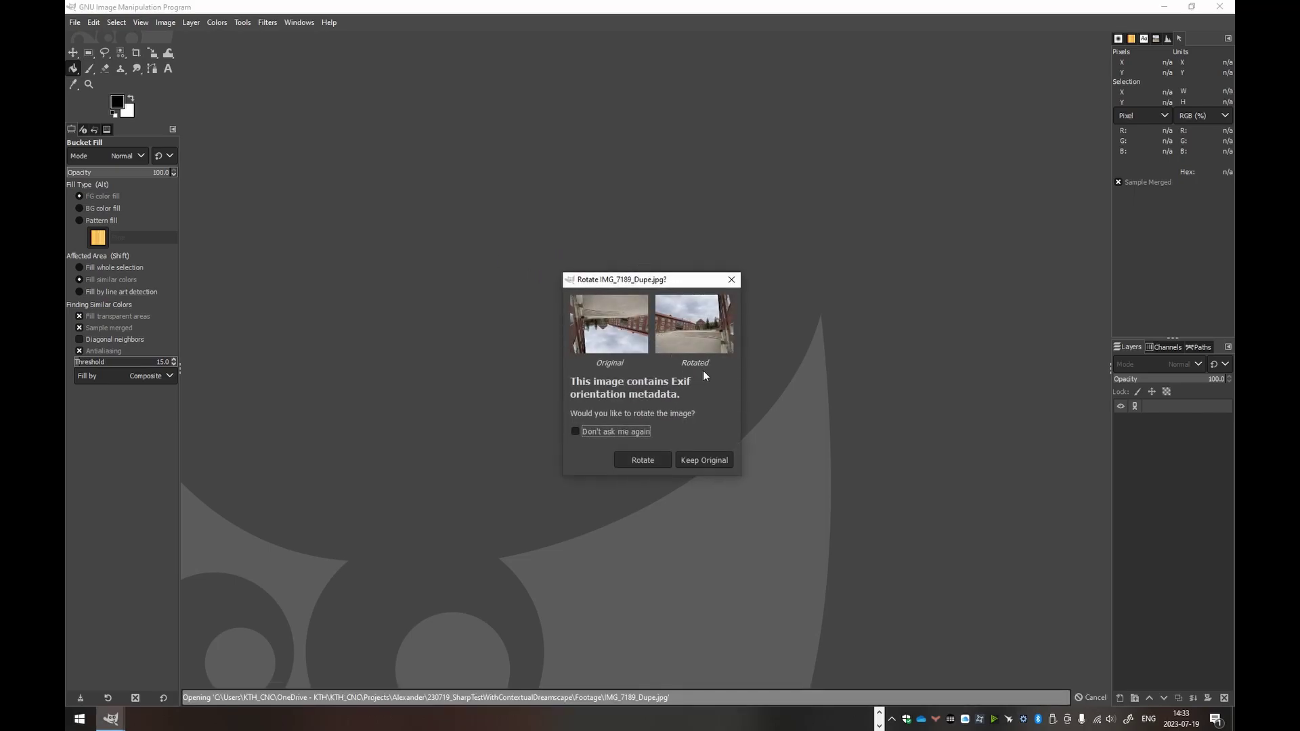
click(659, 461)
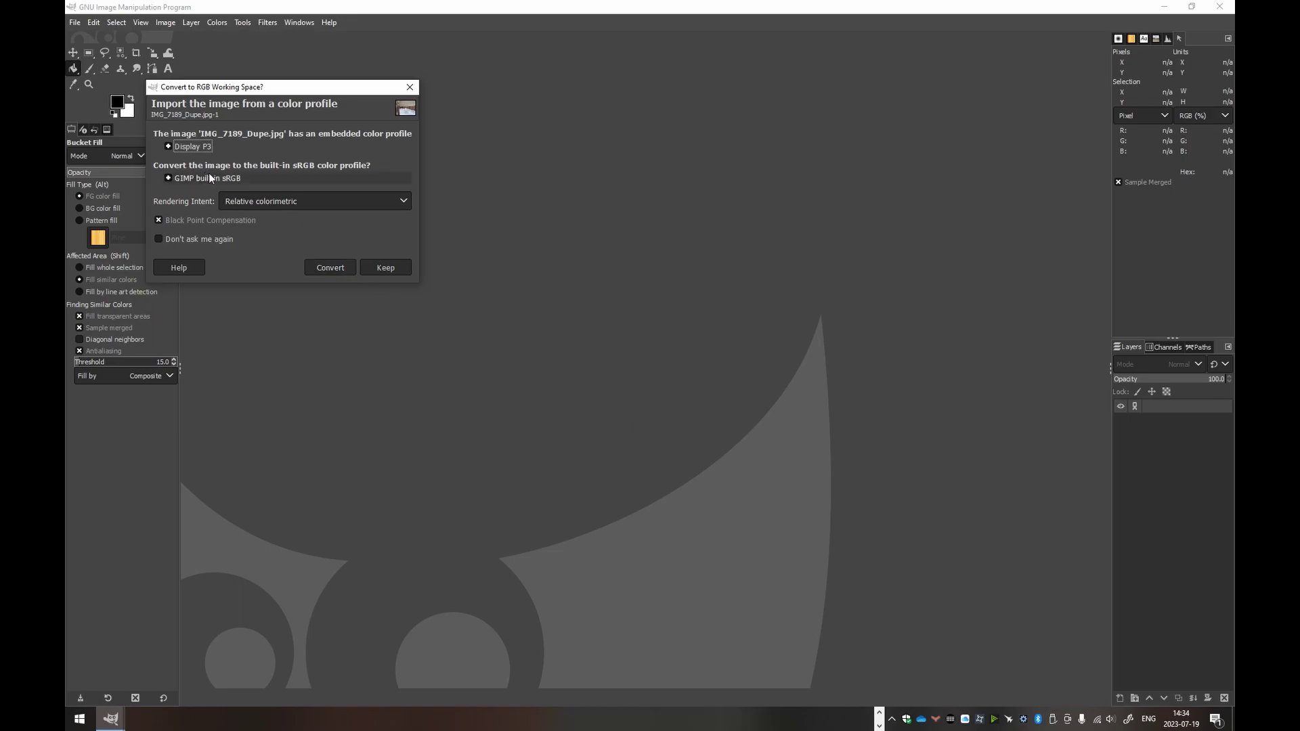
click(340, 268)
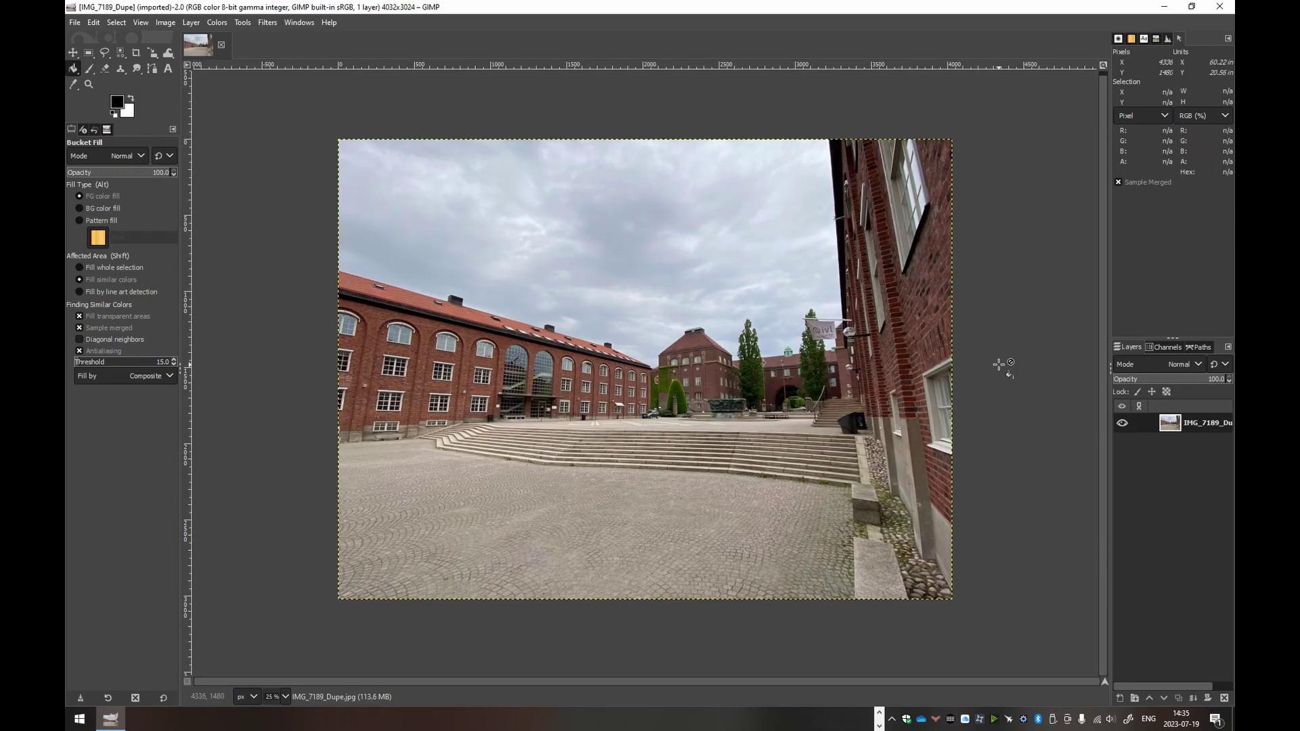
- Choose the Crop tool with a fixed 1:1 aspect ratio
click(136, 53)
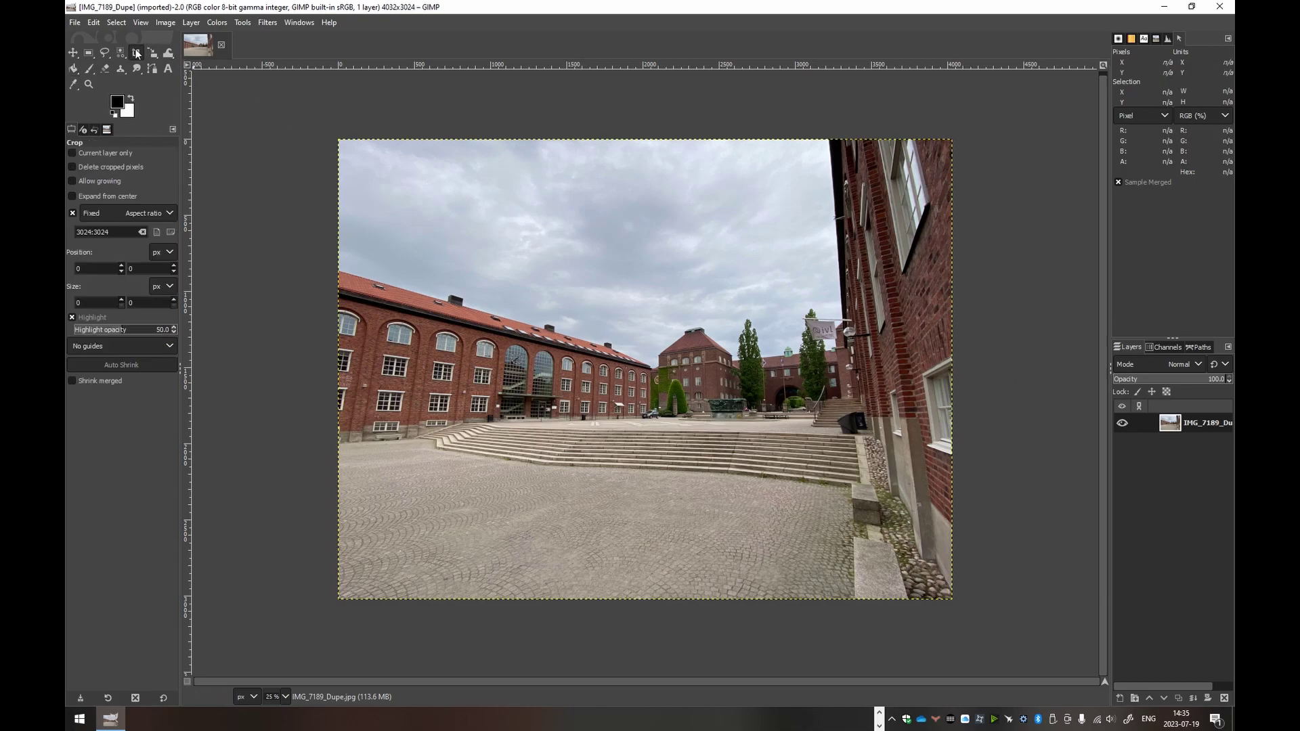
click(143, 232)
drag(125, 232, 76, 233)
text(1:1)
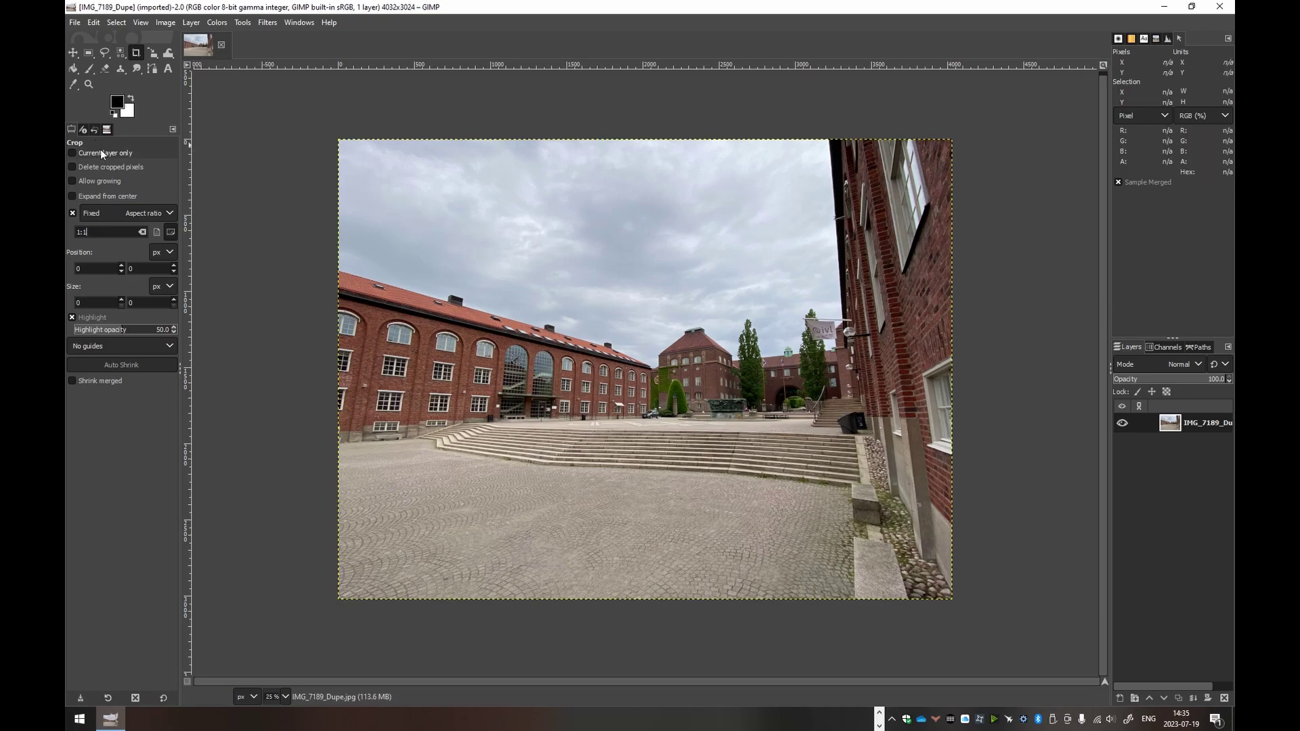
- Draw a square crop flush with the photo's left edge and apply it, giving 3024×3024
drag(424, 140, 925, 600)
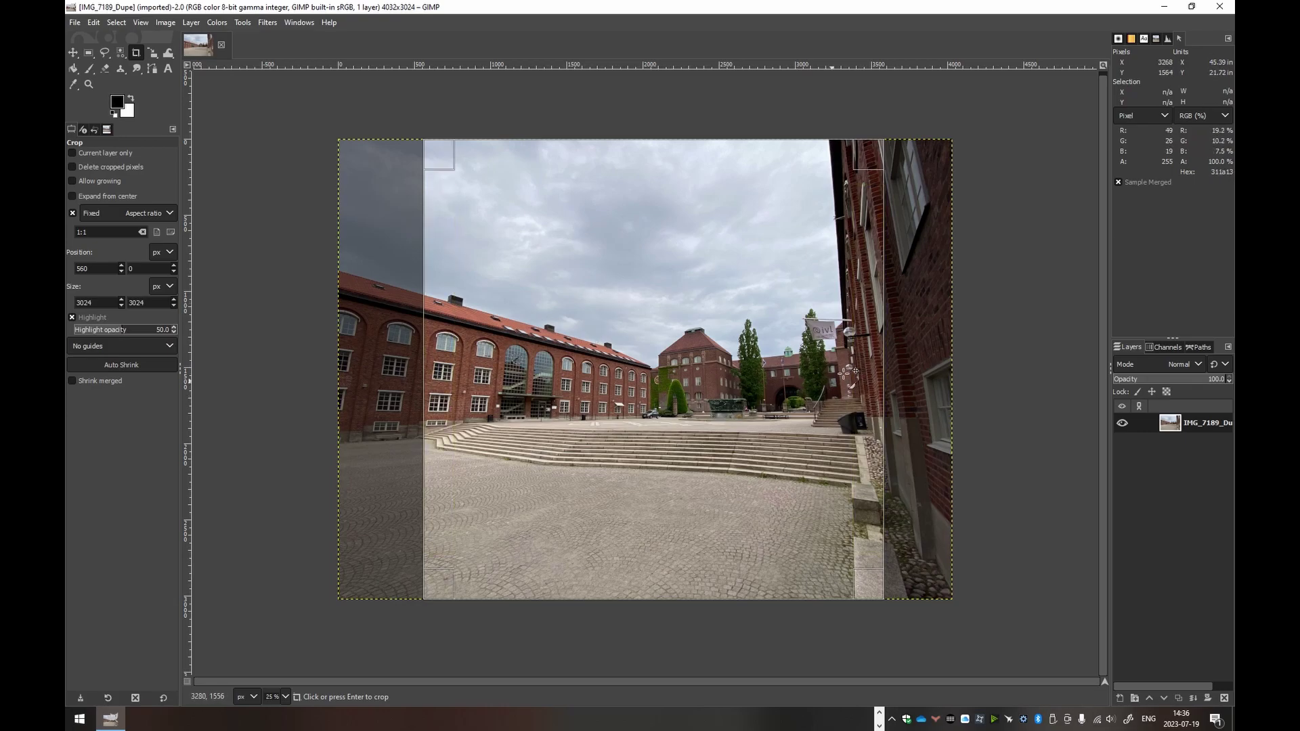
drag(439, 366, 371, 359)
mouse_move(790, 371)
mouse_down()
mouse_move(860, 366)
mouse_move(783, 361)
mouse_up()
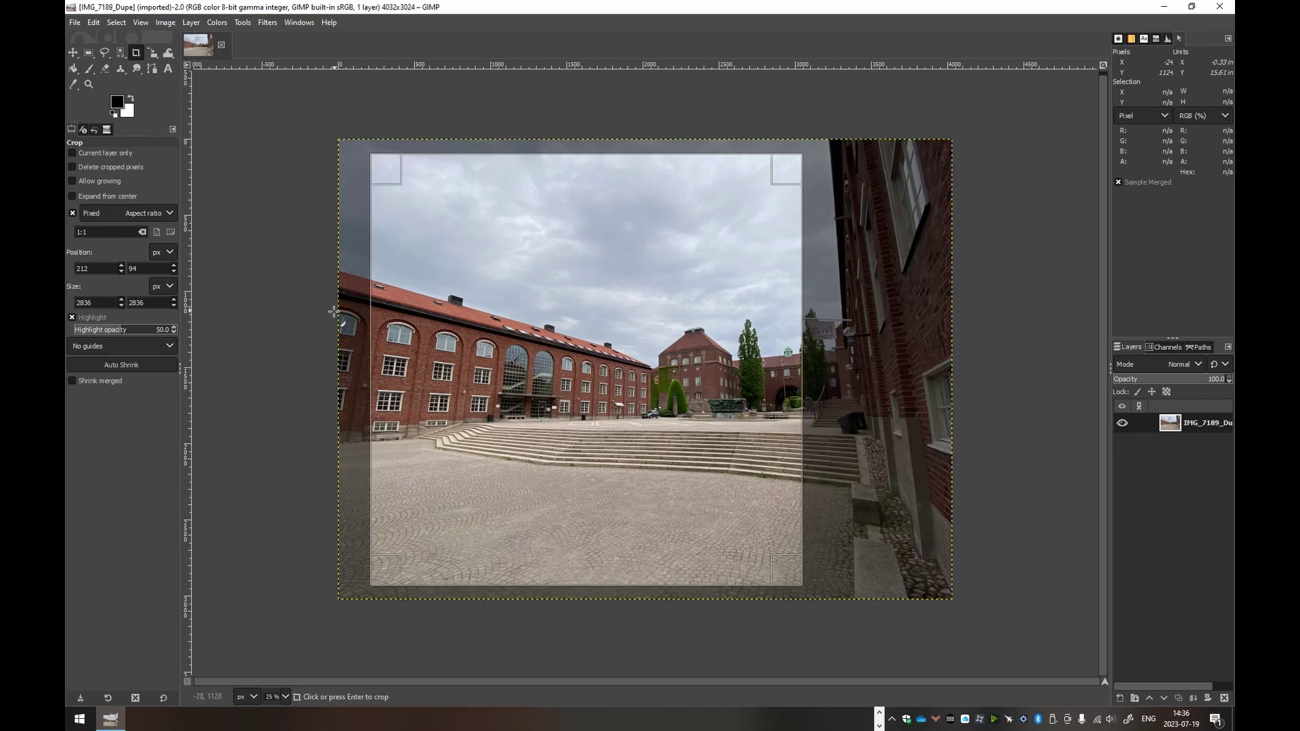
drag(377, 353, 342, 354)
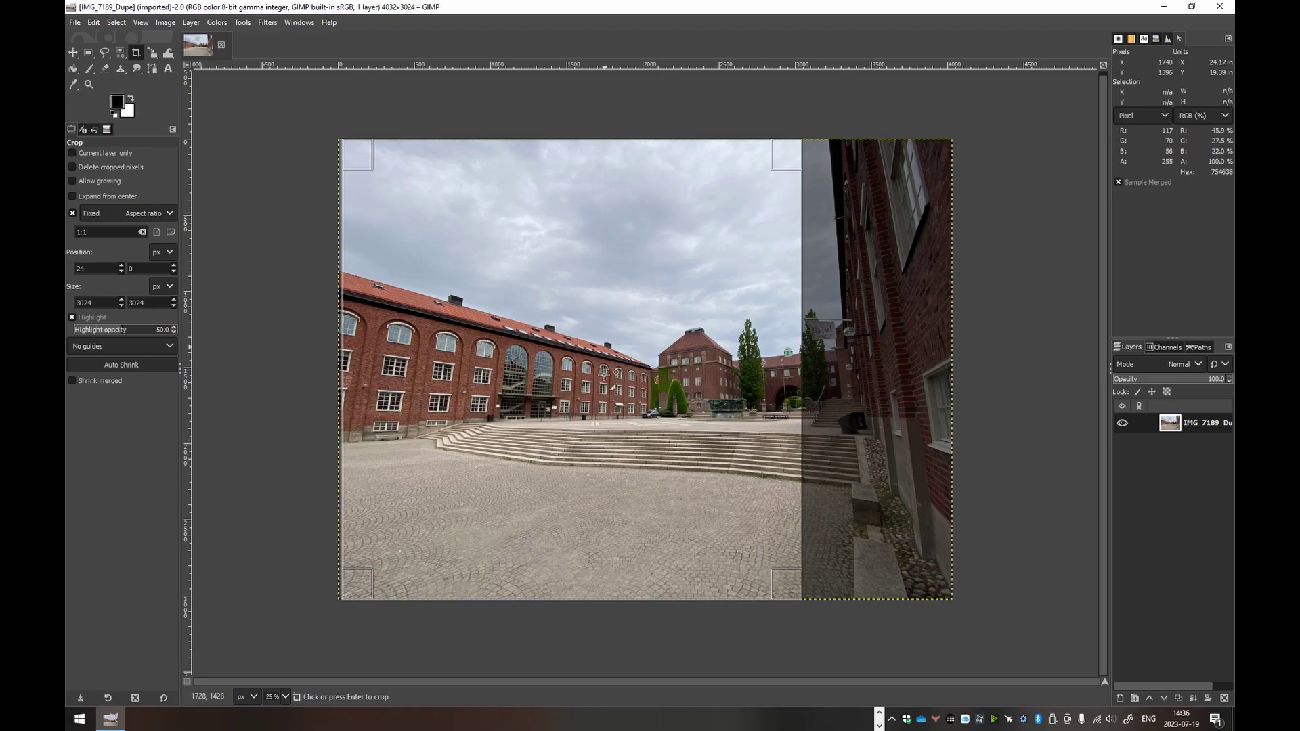
click(630, 297)
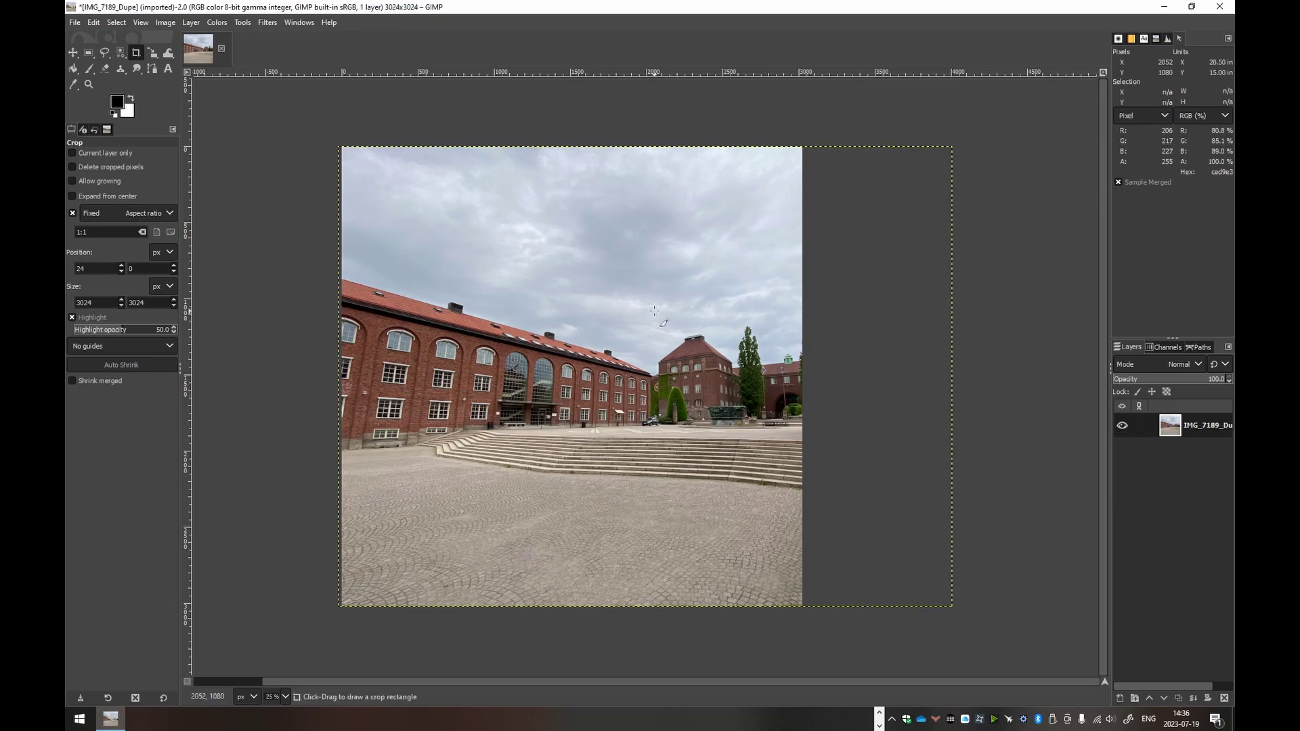
- Undo an accidental Move-tool shift of the photo layer
click(74, 53)
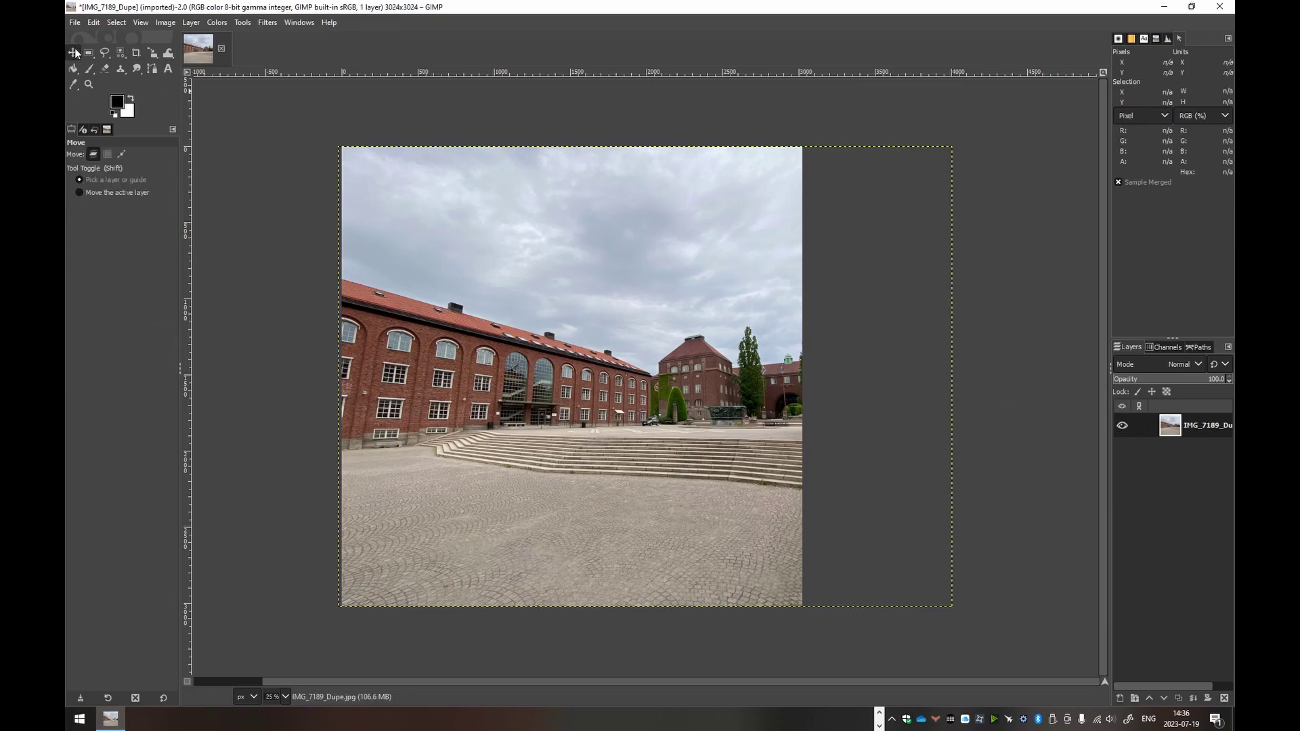
drag(646, 332, 732, 285)
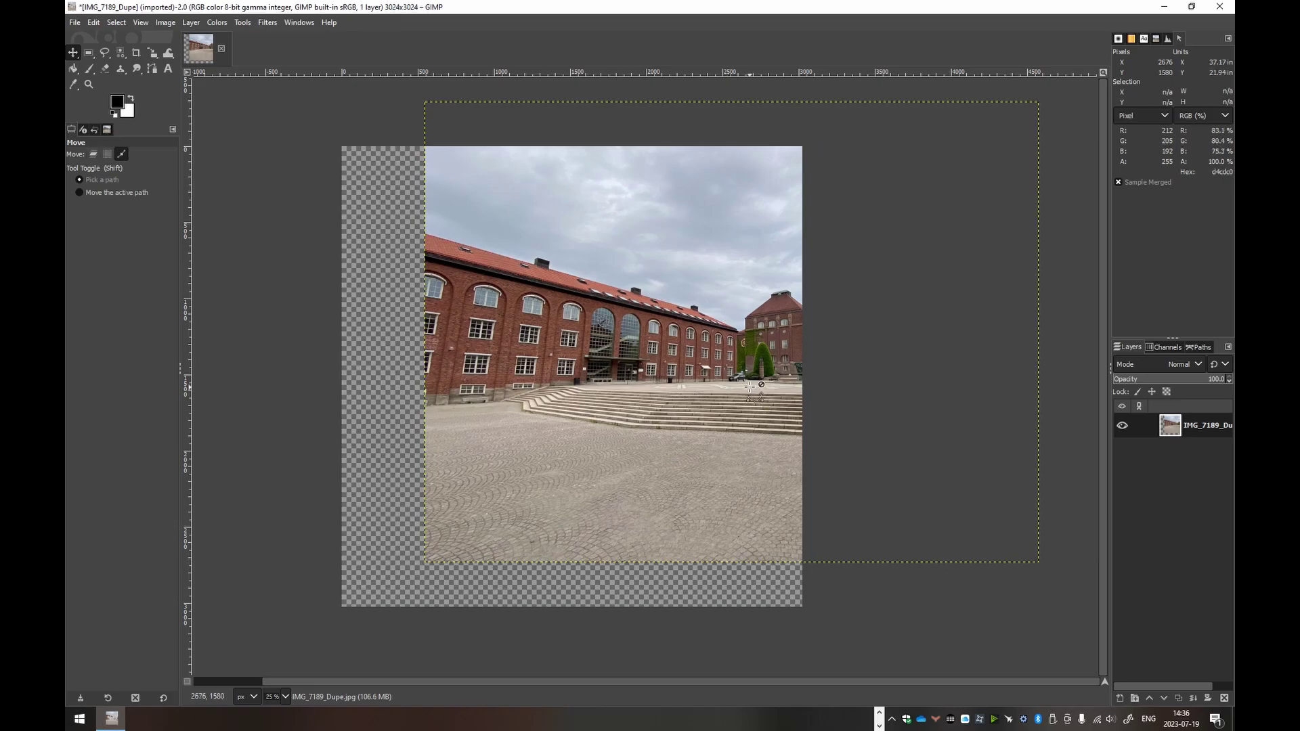
key(ctrl+z)
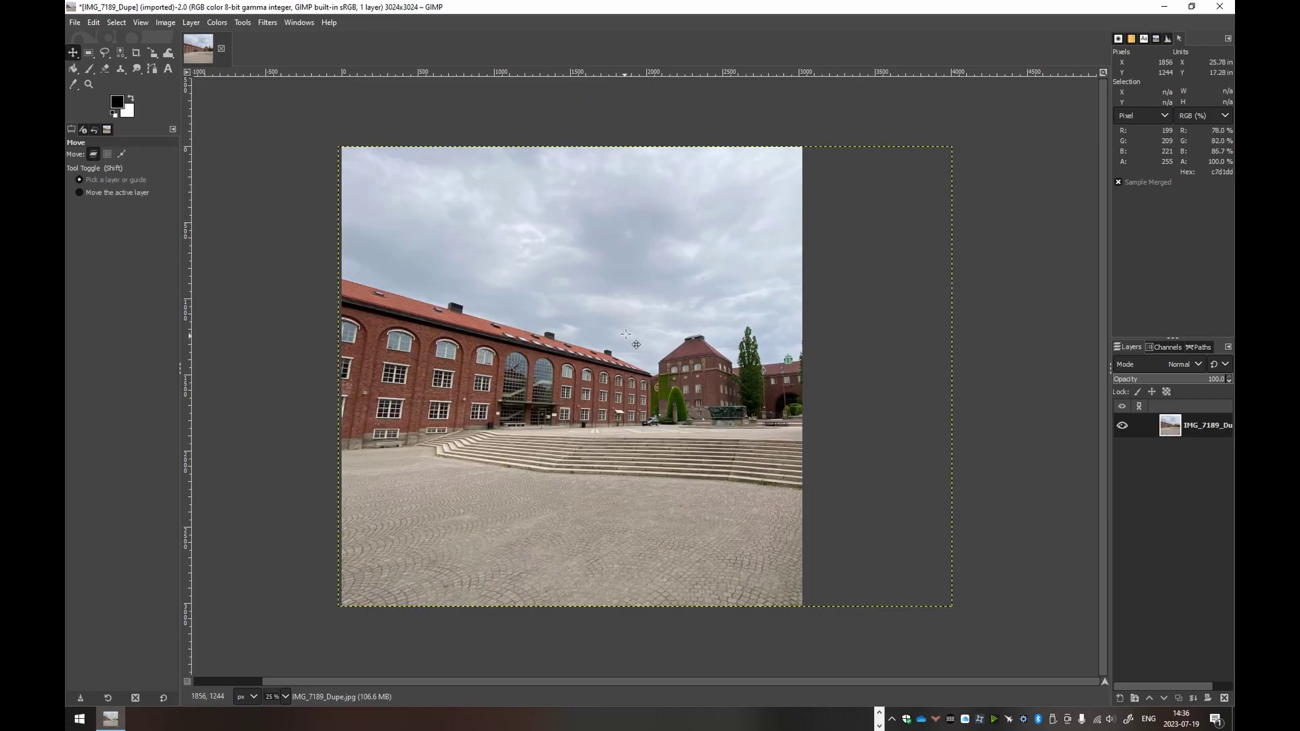
- Scale the image to 512×512 pixels and zoom in to 150%
click(166, 23)
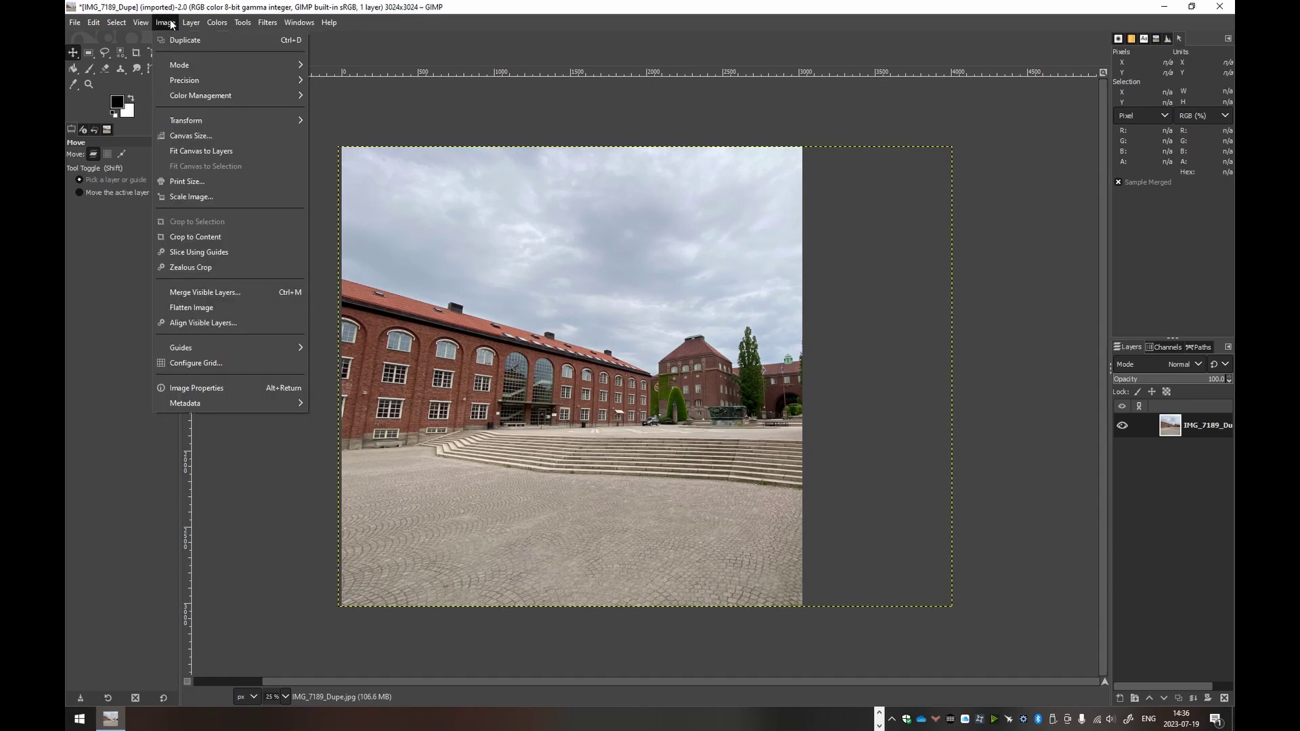
click(198, 197)
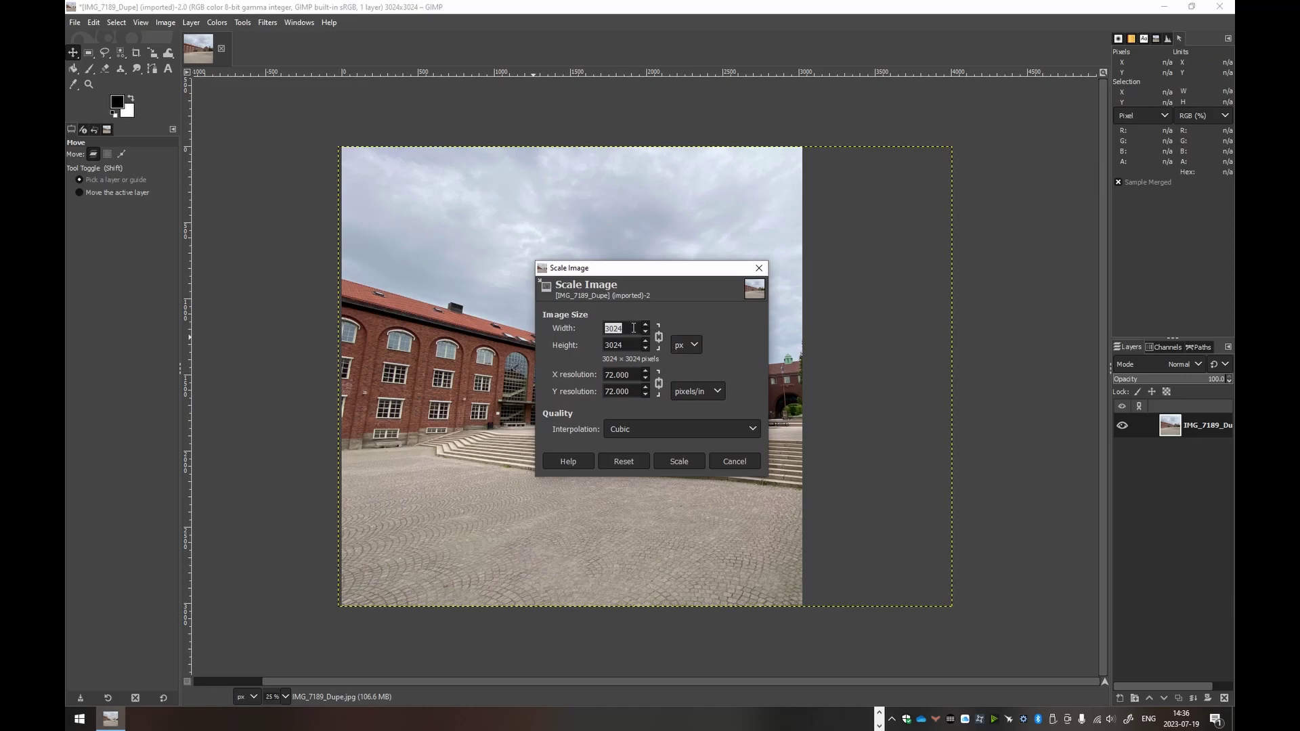
text(512)
key(Tab)
click(690, 467)
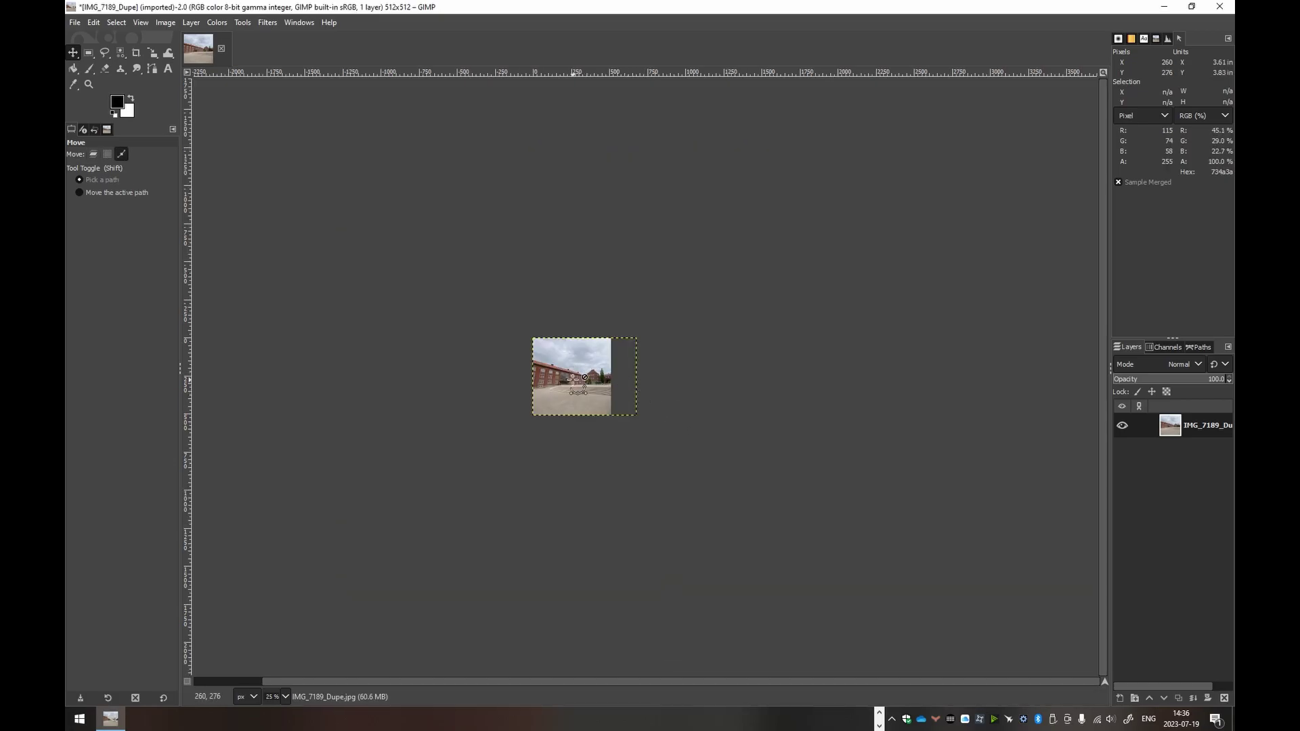
scroll(572, 381, up, 5)
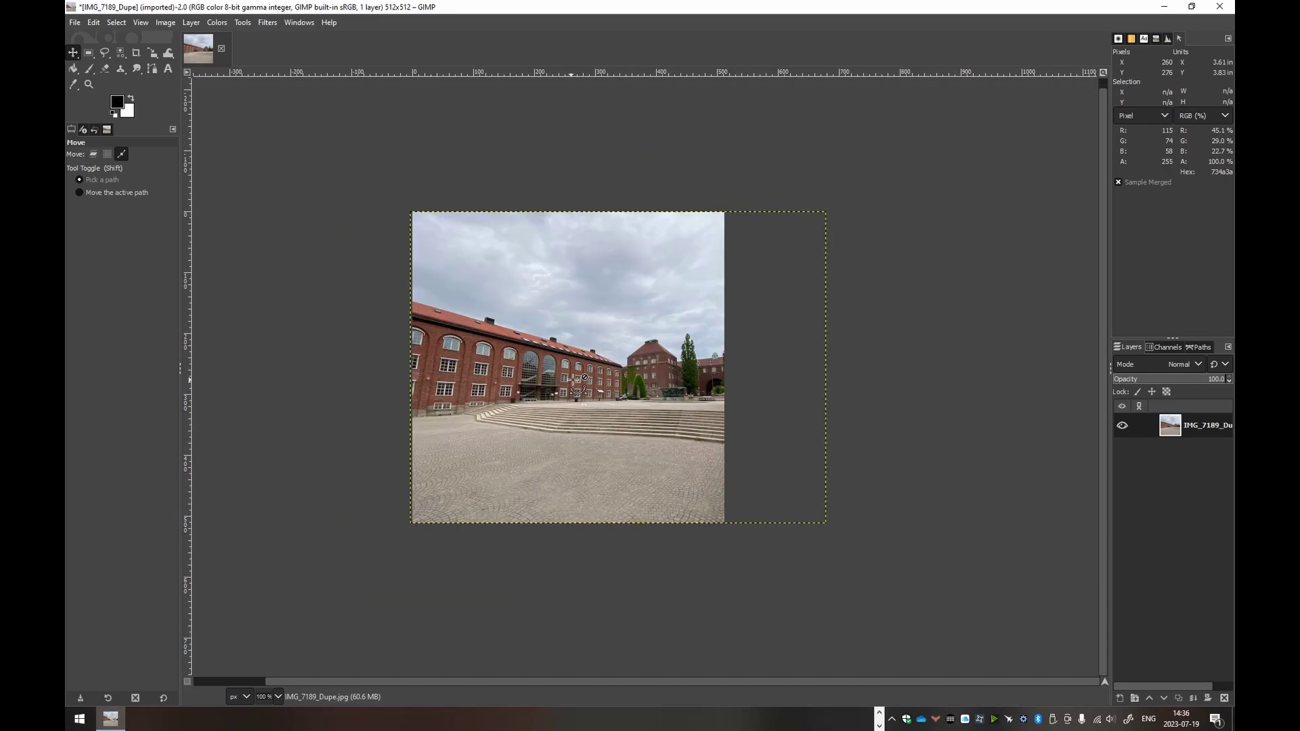
scroll(573, 386, up, 1)
scroll(573, 386, down, 1)
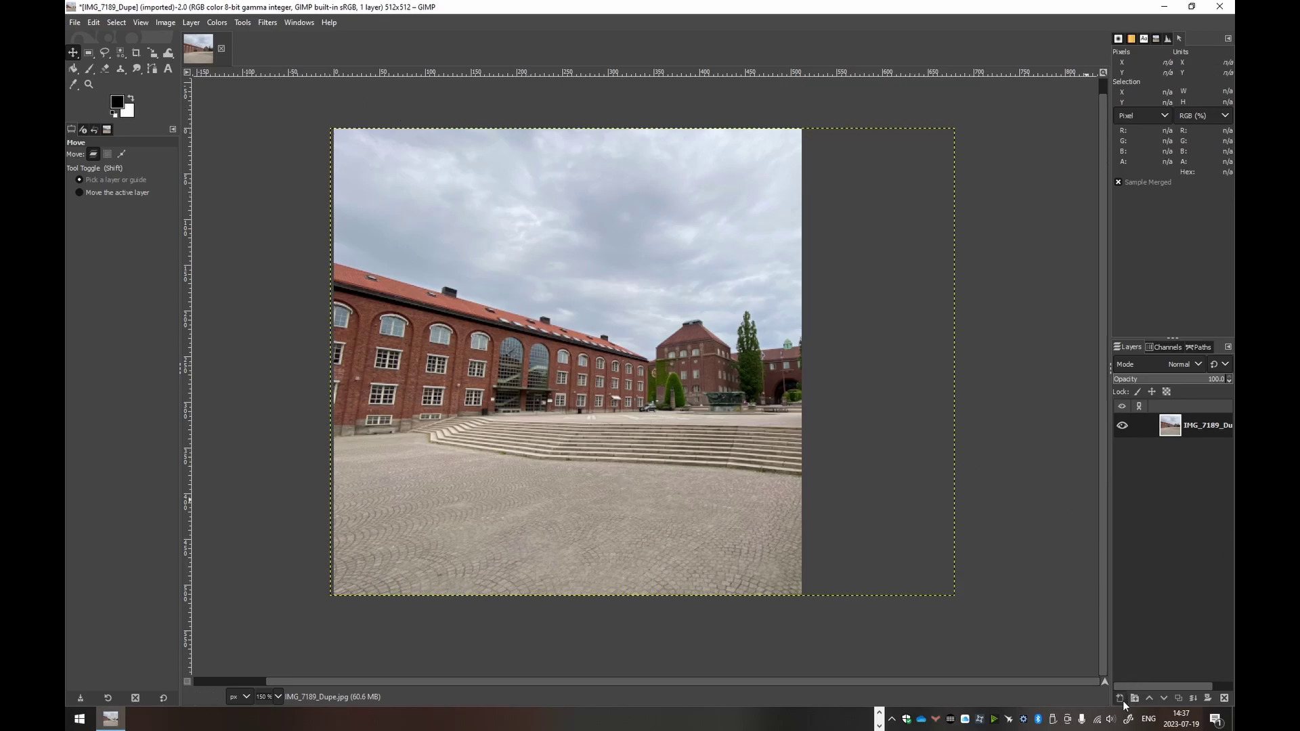
- Add a transparent layer above the photo and set the Paintbrush size to 10, undoing a test stroke
click(1122, 698)
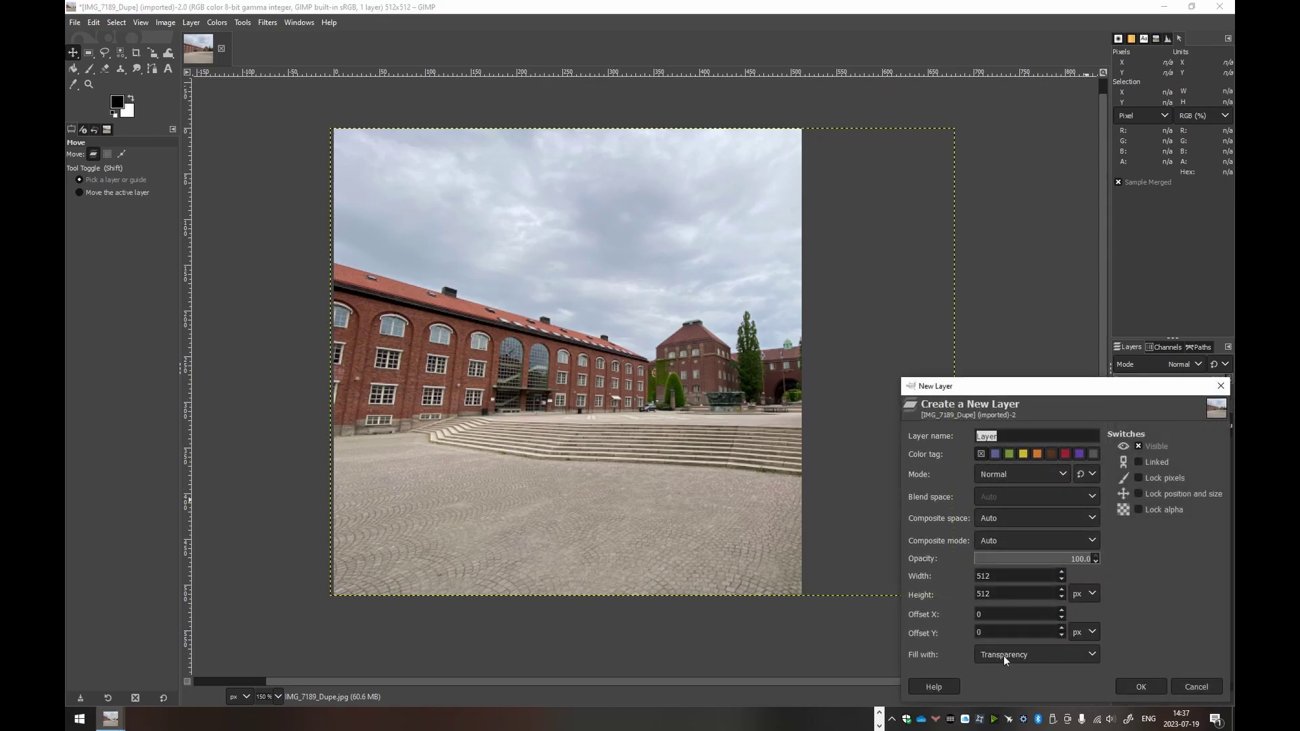
click(1162, 688)
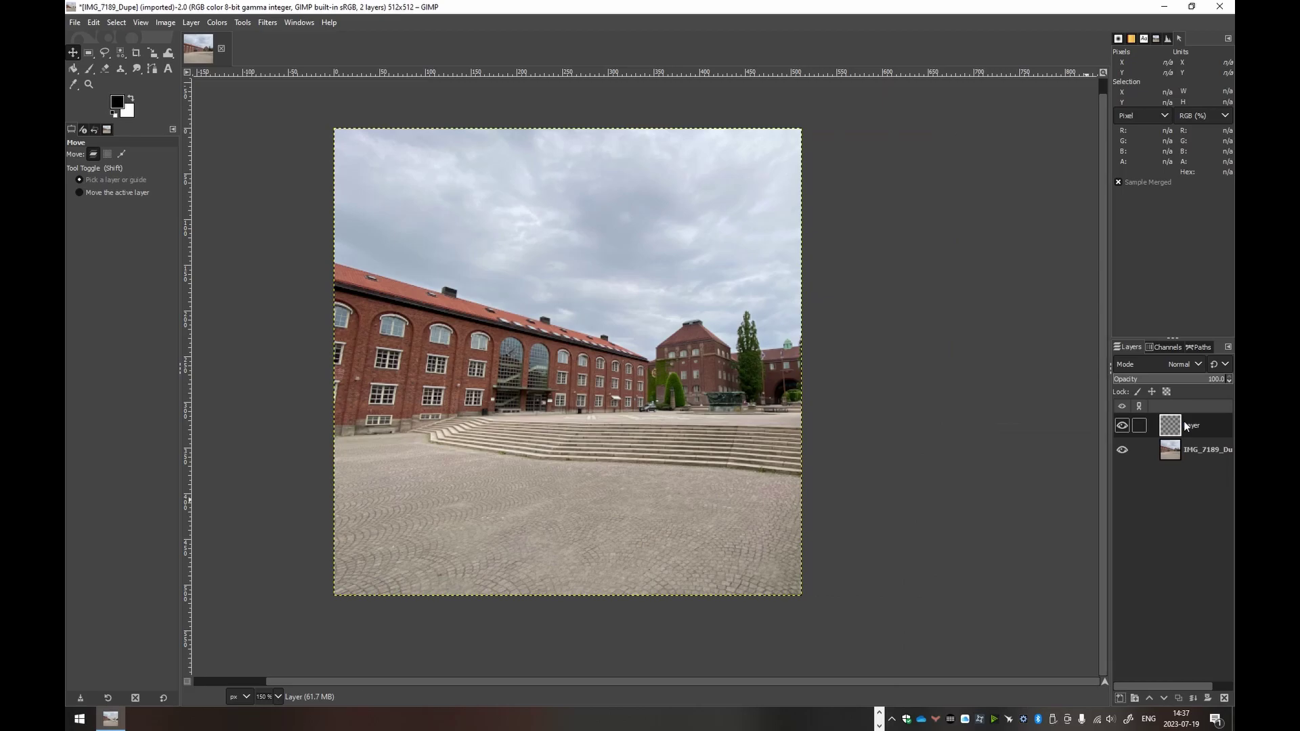
click(89, 70)
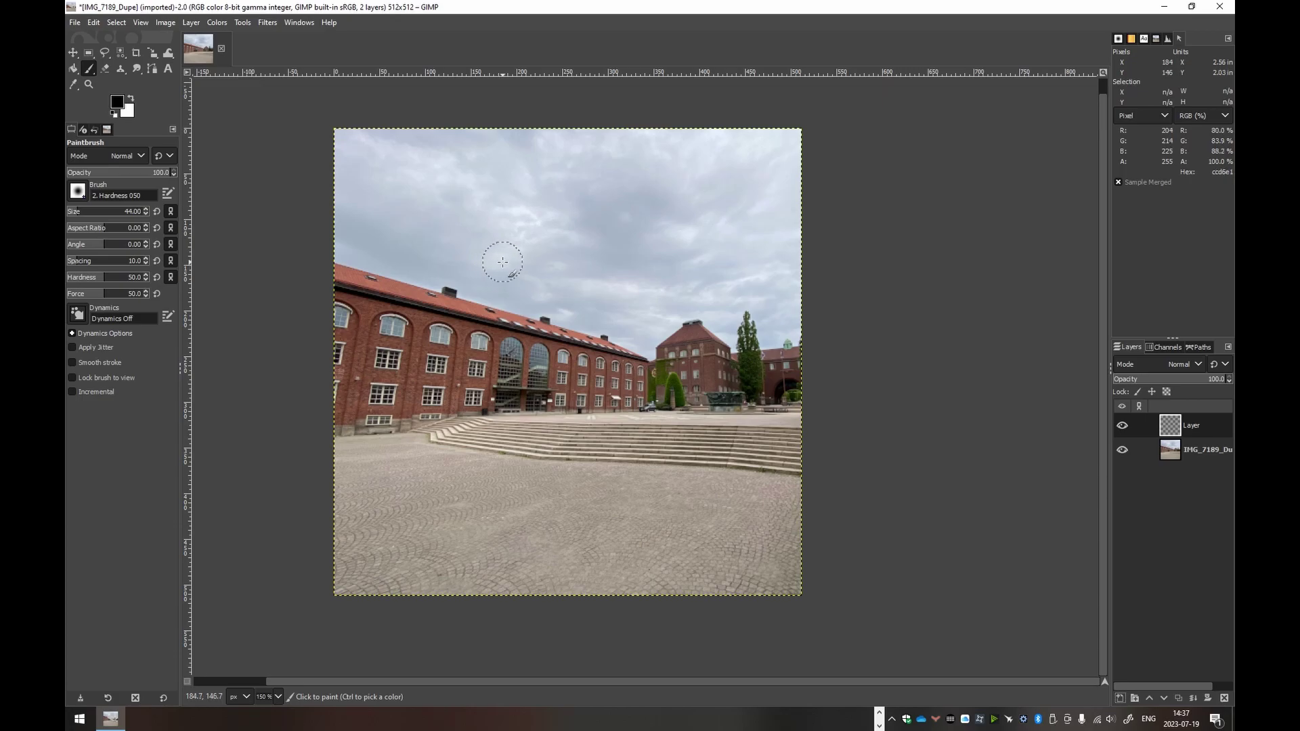
drag(143, 211, 125, 214)
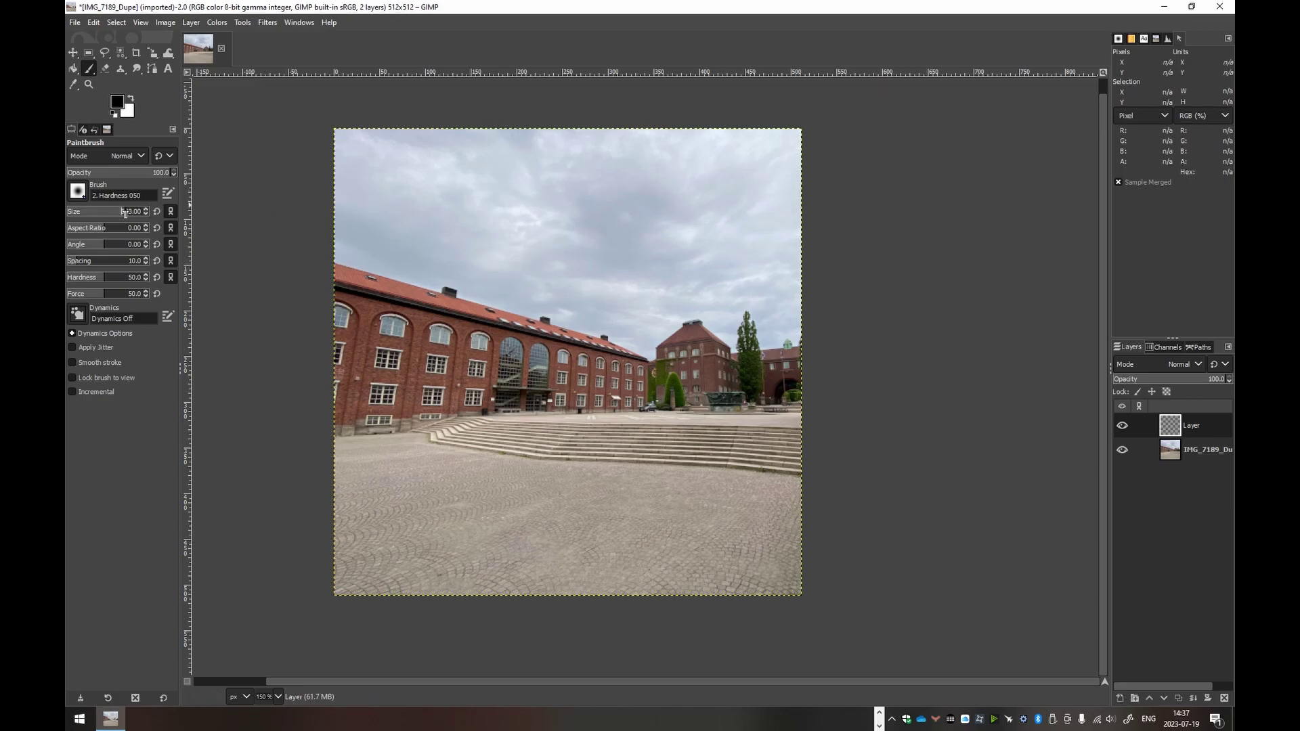
click(125, 212)
text(10)
key(Return)
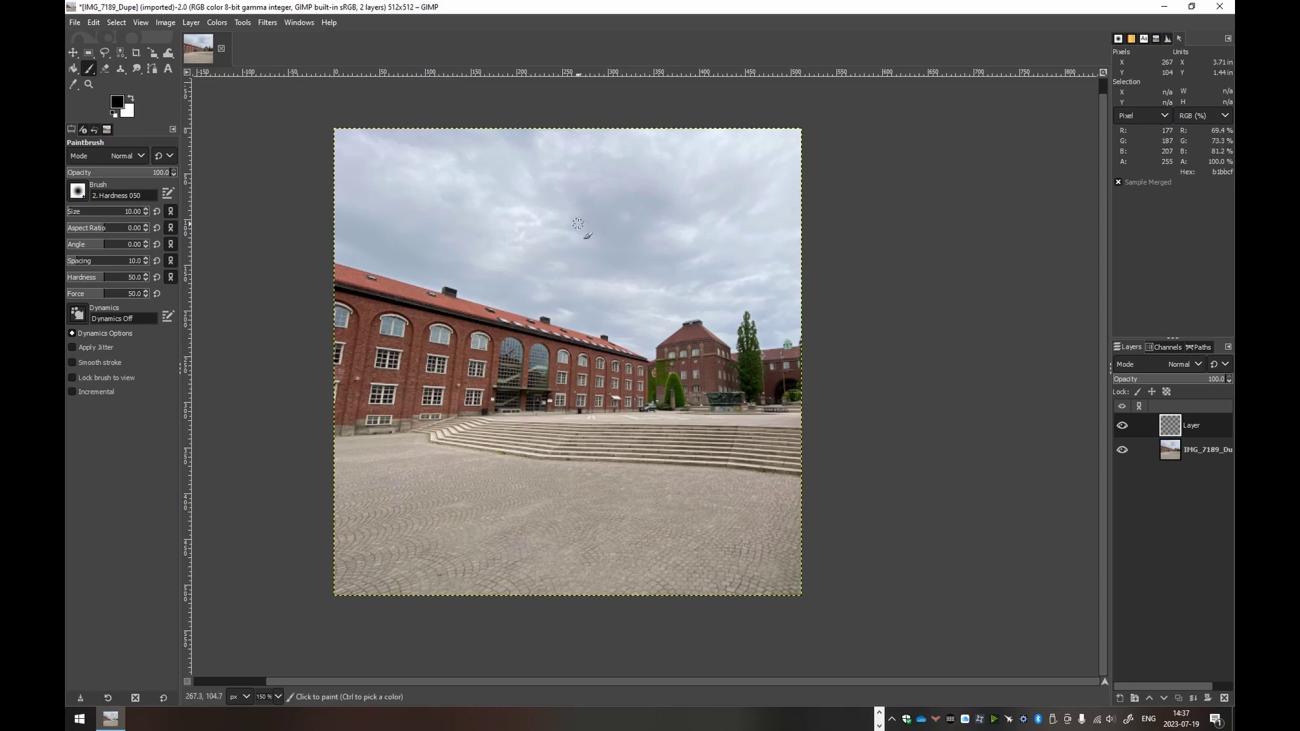
mouse_move(664, 220)
mouse_down()
mouse_move(610, 211)
mouse_move(527, 233)
mouse_move(451, 340)
mouse_up()
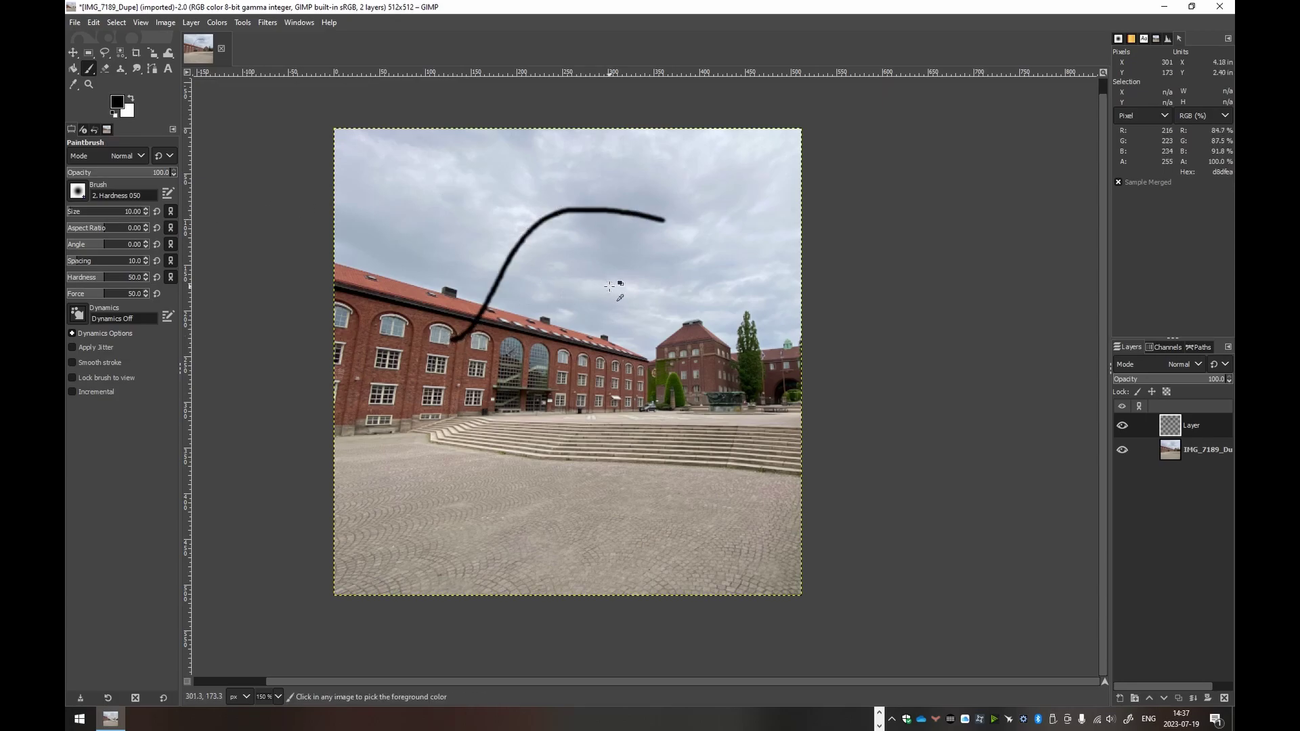
key(ctrl+z)
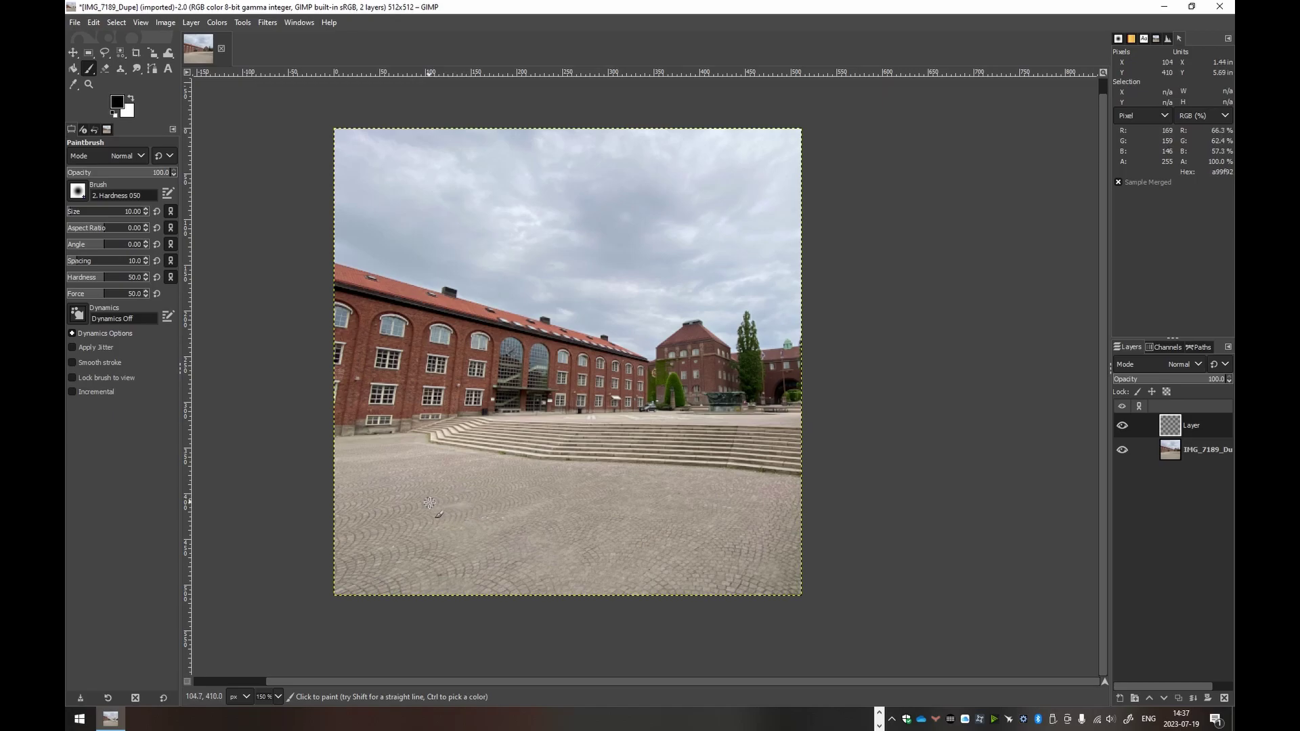
- Paint the house's base line and straight left and right walls in black
mouse_move(428, 502)
mouse_down()
mouse_move(453, 518)
mouse_move(546, 499)
mouse_move(549, 310)
mouse_up()
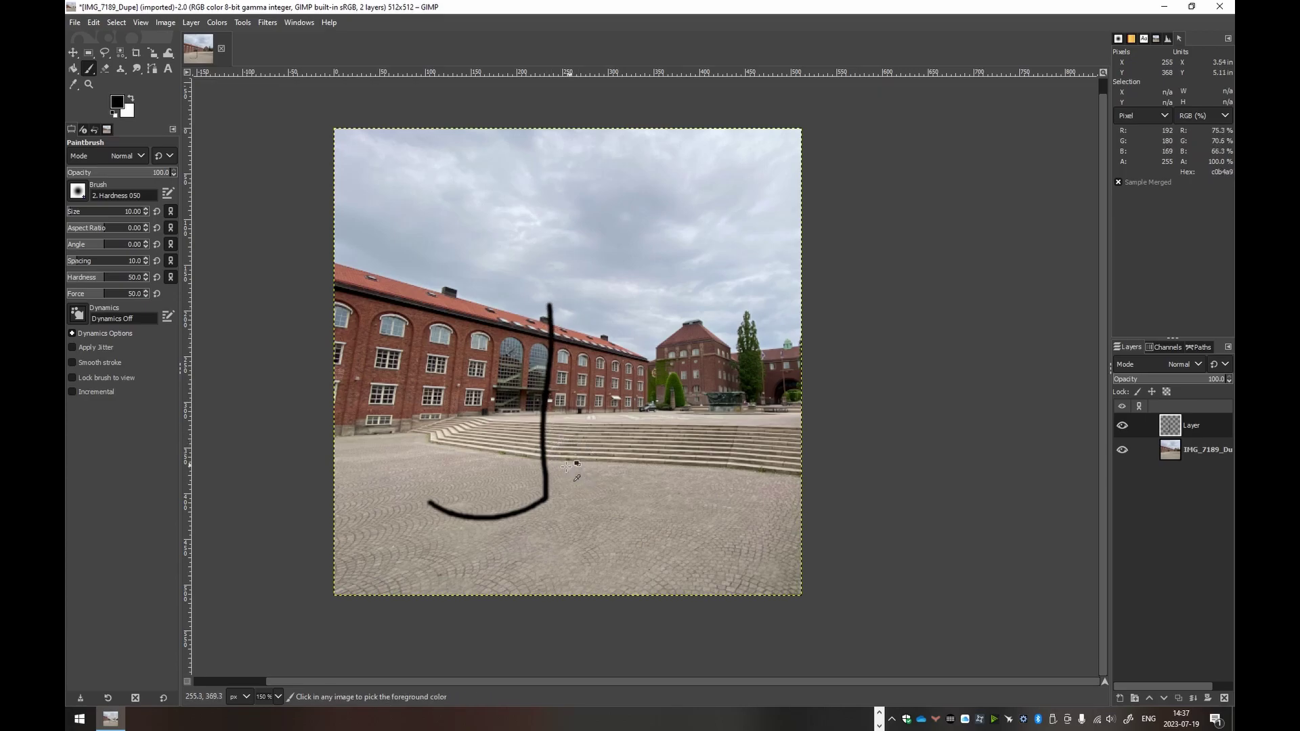
key(ctrl+z)
mouse_move(424, 499)
mouse_down()
mouse_move(507, 518)
mouse_move(550, 497)
mouse_up()
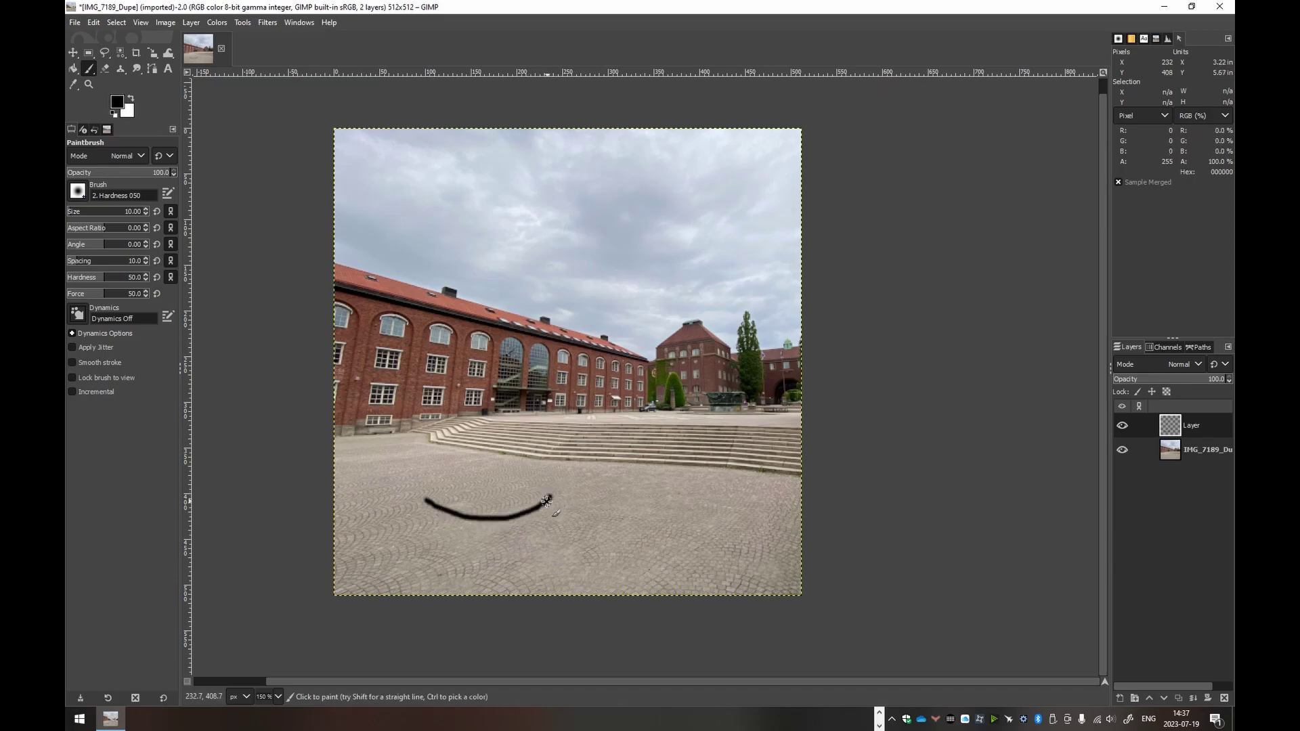
key(shift)
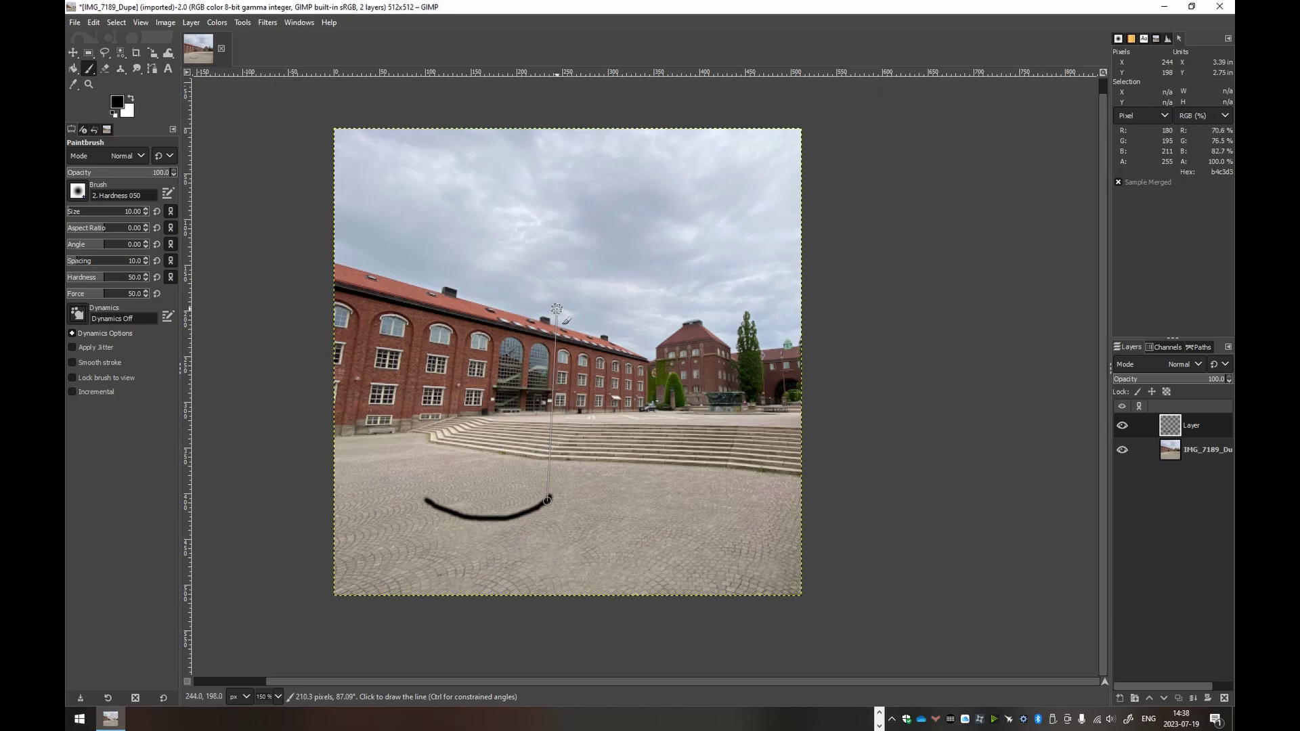
shift+click(555, 310)
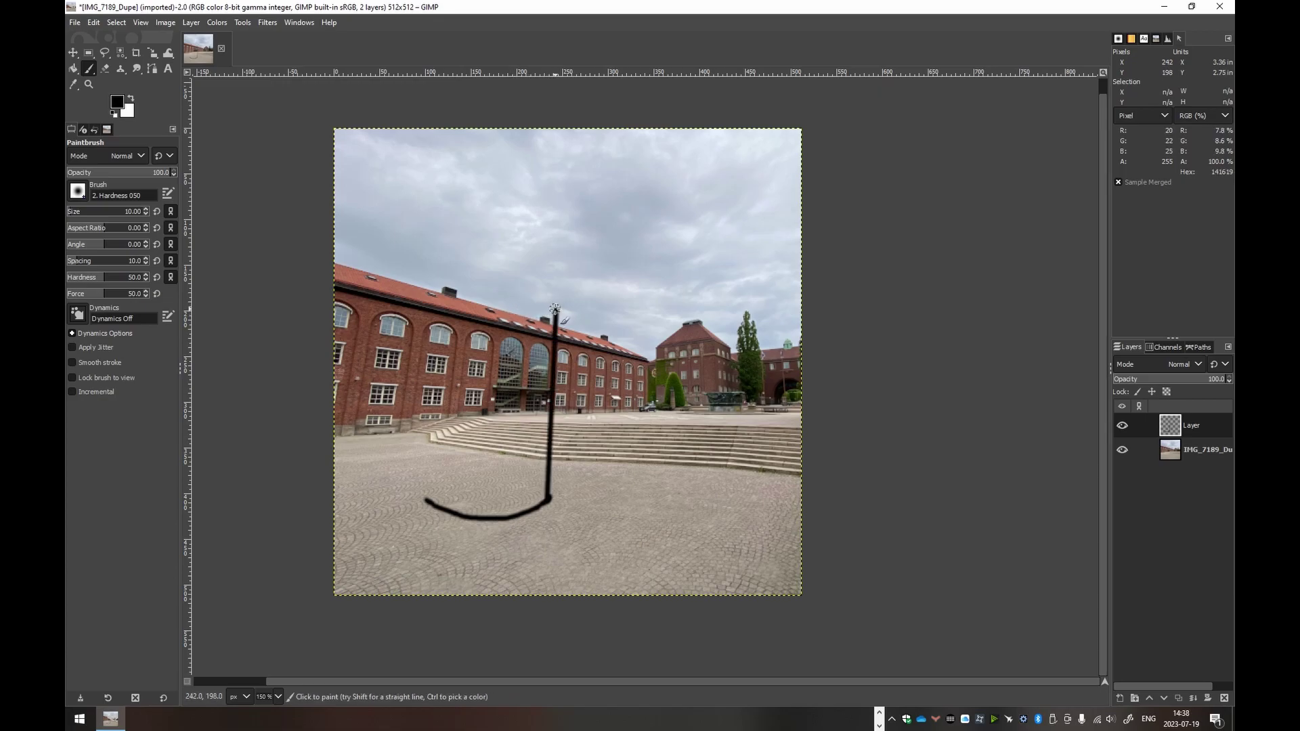
mouse_move(556, 310)
mouse_down()
mouse_move(545, 258)
mouse_move(516, 311)
mouse_move(444, 299)
mouse_up()
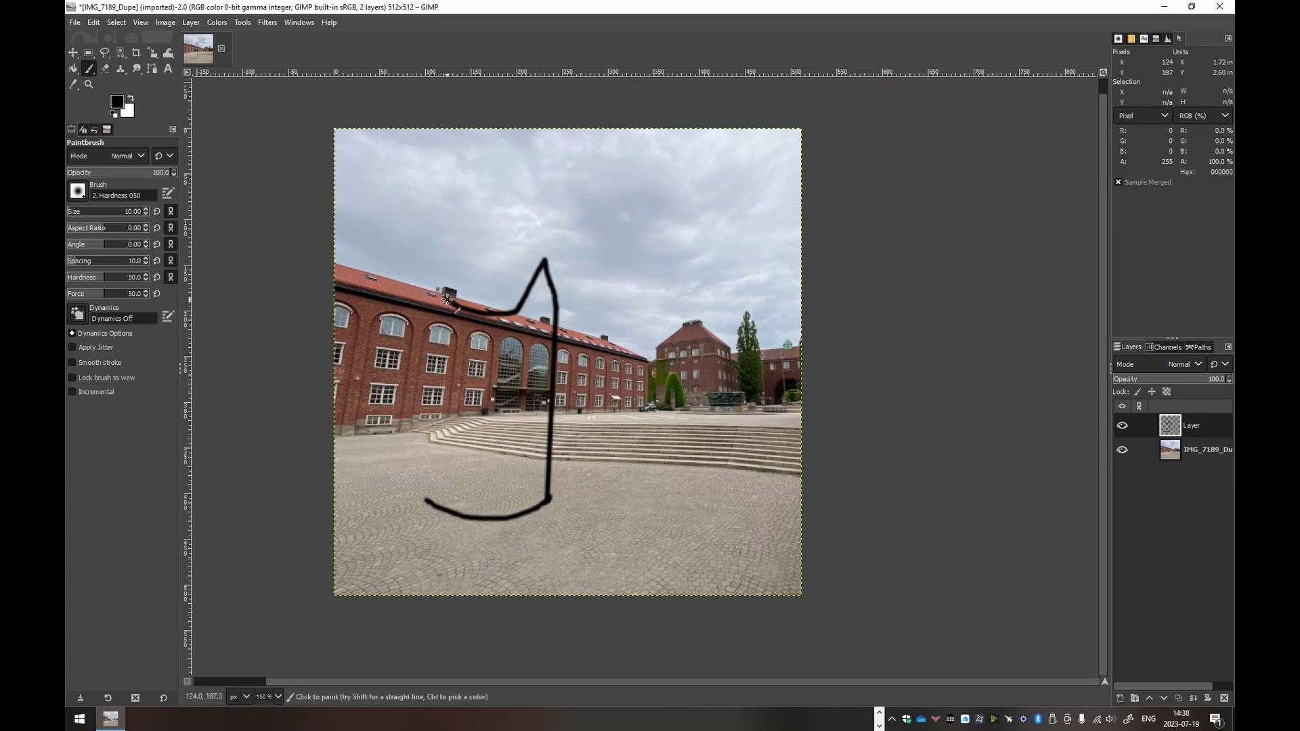
drag(447, 300, 437, 290)
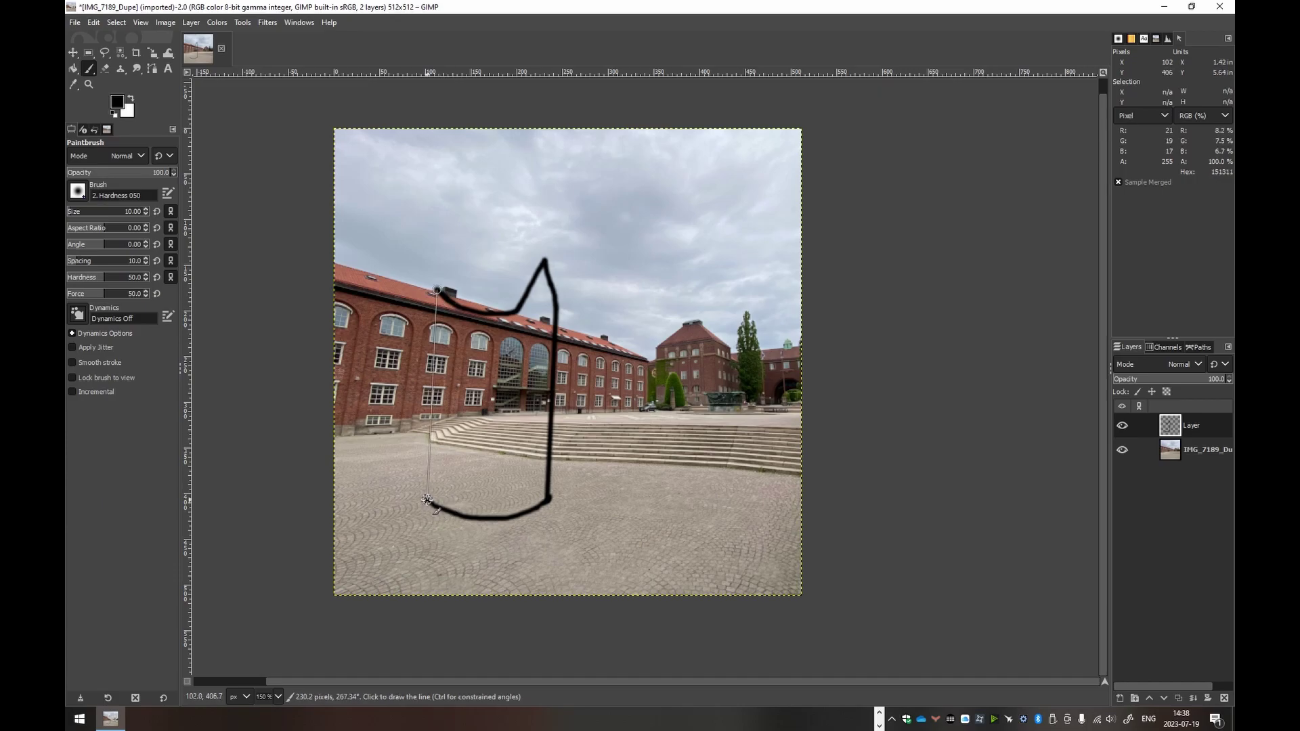
shift+click(427, 500)
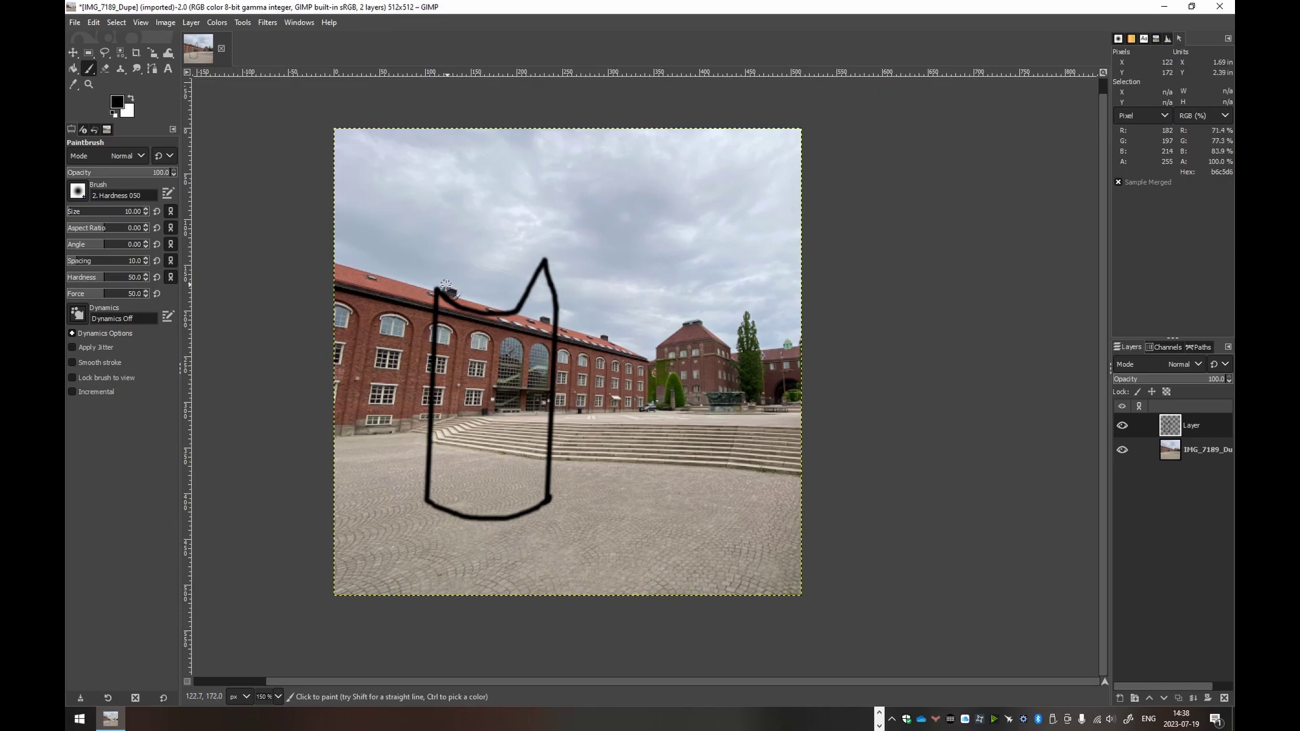
- Add the sloped roof, the arched window and the door outlines
drag(439, 290, 461, 253)
drag(465, 250, 549, 257)
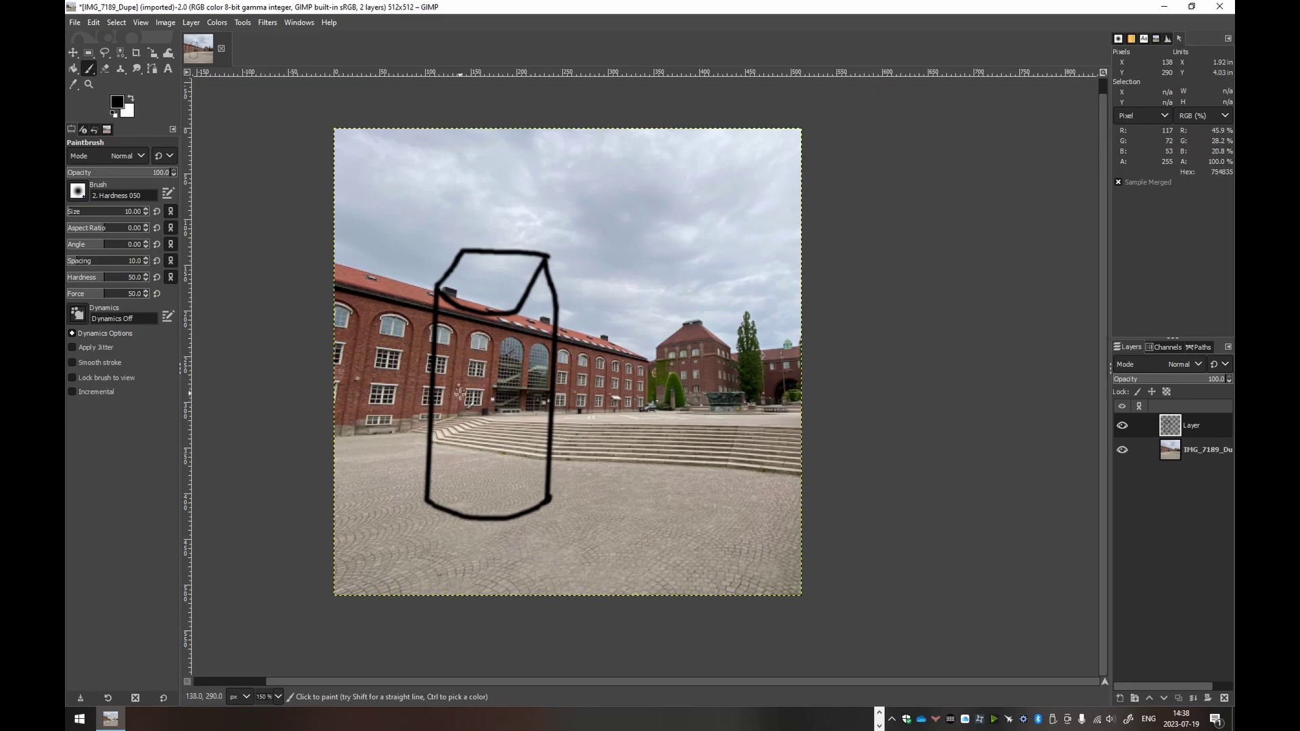
mouse_move(460, 403)
mouse_down()
mouse_move(470, 342)
mouse_move(494, 338)
mouse_move(501, 405)
mouse_move(461, 405)
mouse_up()
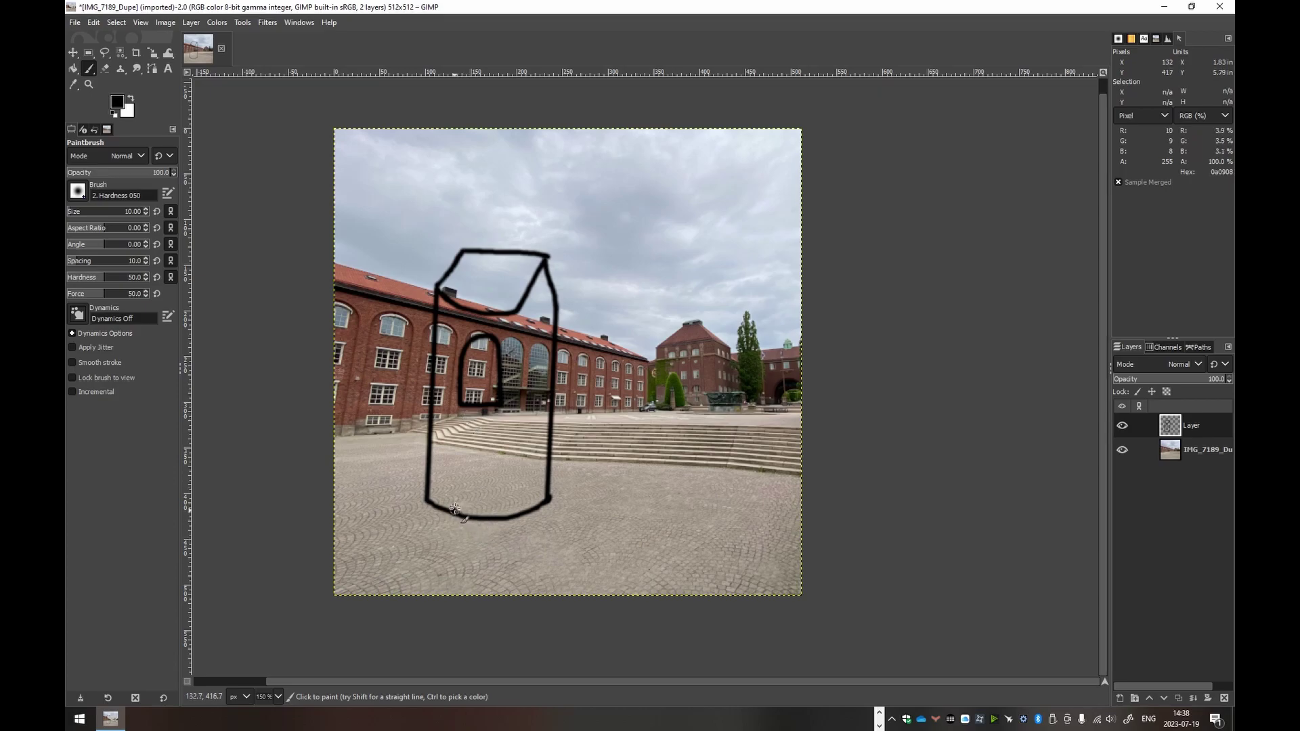
mouse_move(455, 508)
mouse_down()
mouse_move(457, 447)
mouse_move(497, 449)
mouse_move(499, 519)
mouse_up()
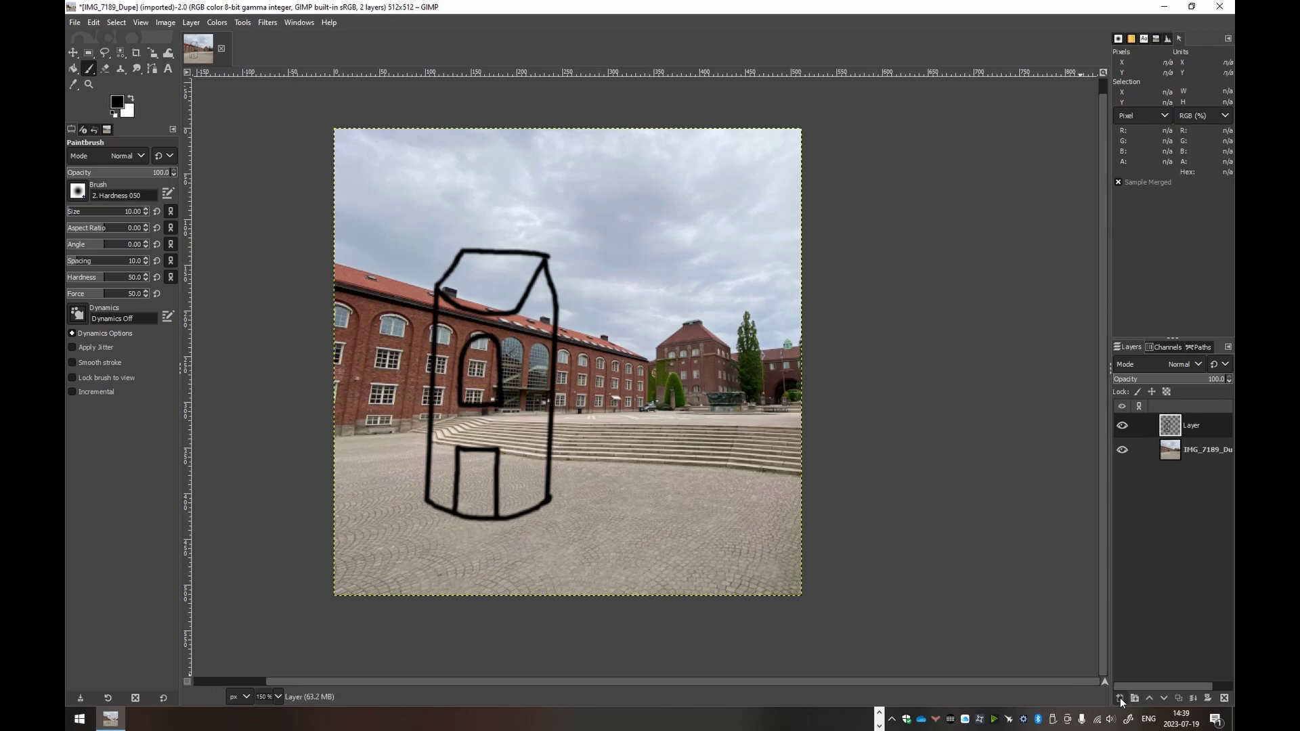
- Add a background-colour (white) filled Layer #1 and move it below the drawing layer
click(1120, 698)
click(1071, 652)
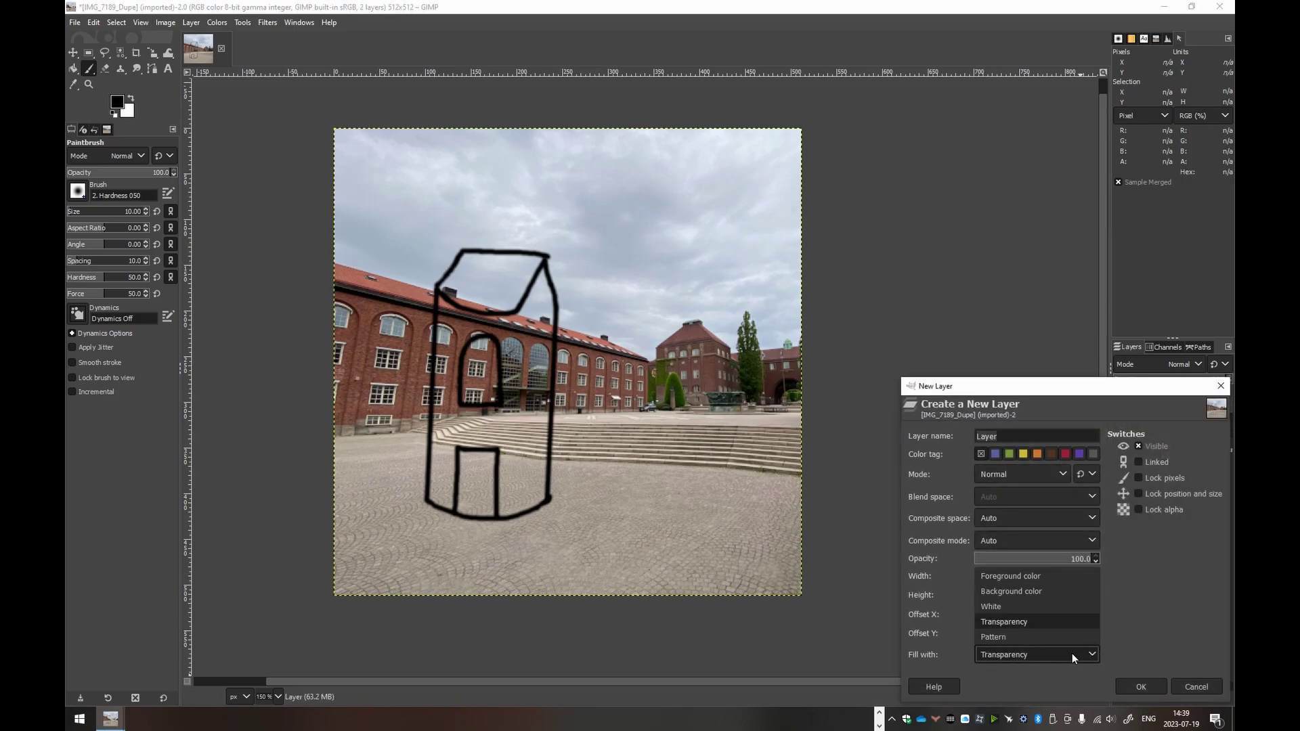
click(1038, 591)
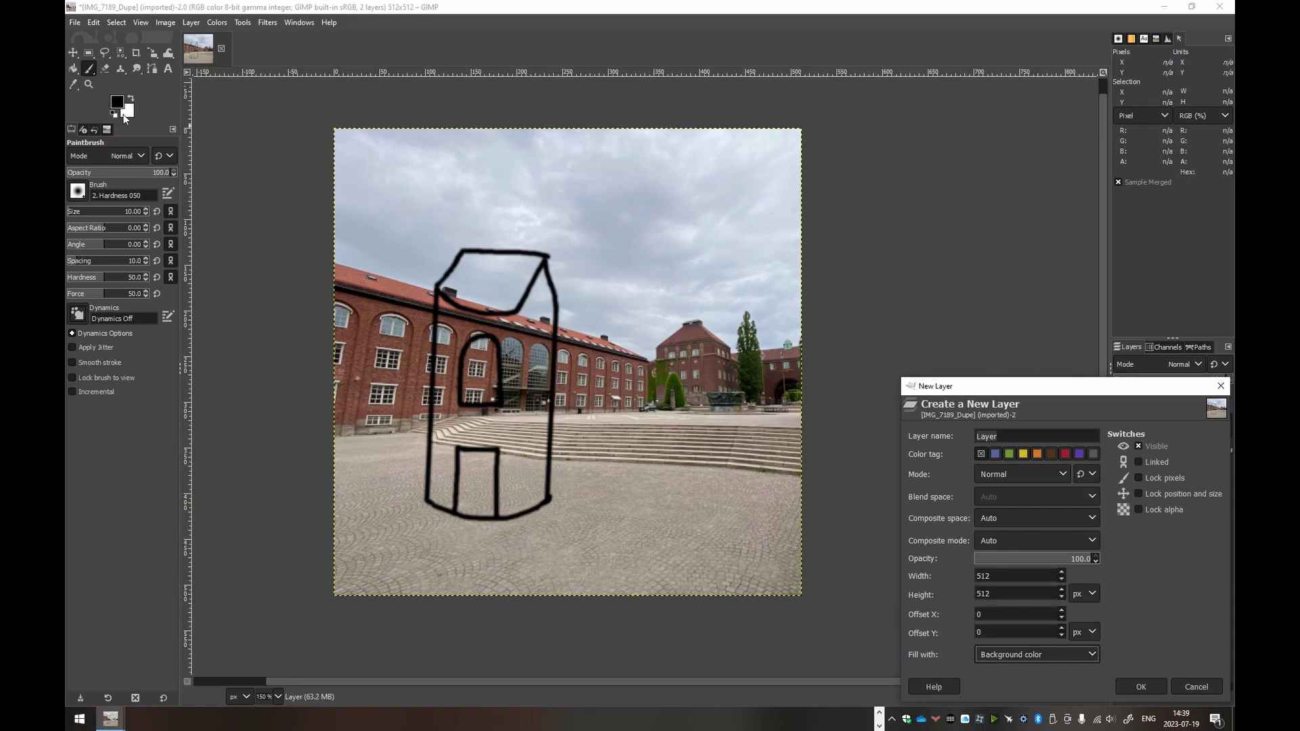
click(1142, 686)
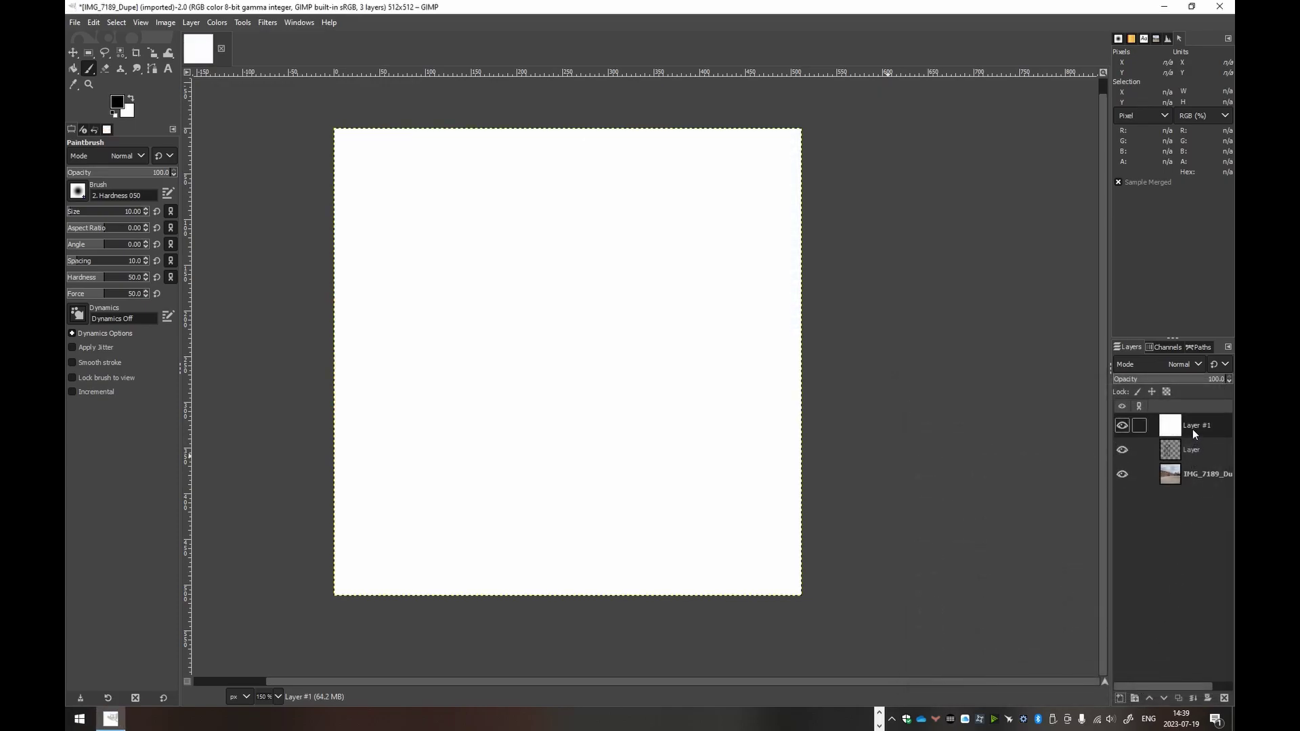
mouse_move(1194, 434)
mouse_down()
mouse_move(1194, 475)
mouse_move(1193, 459)
mouse_up()
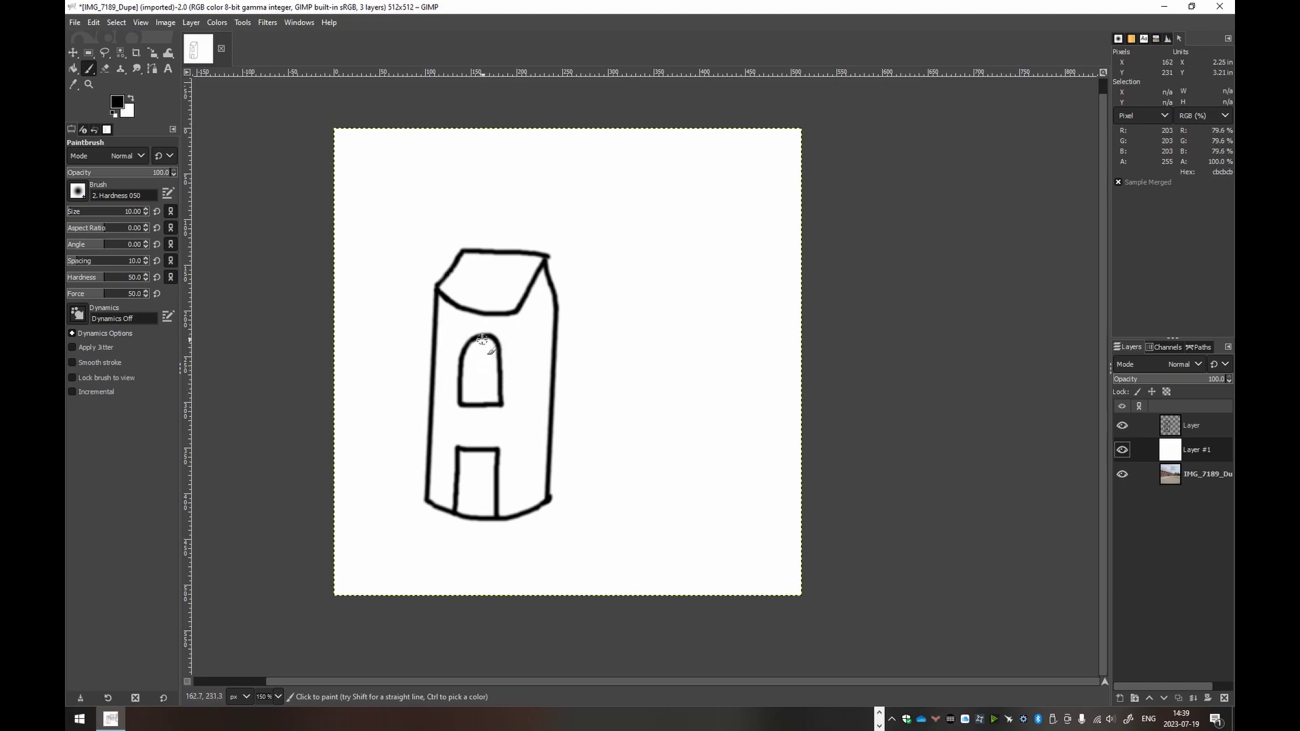
- On the drawing layer, paint a window crossbar and a rectangular roof chimney; cancel the background-colour dialog
click(1195, 426)
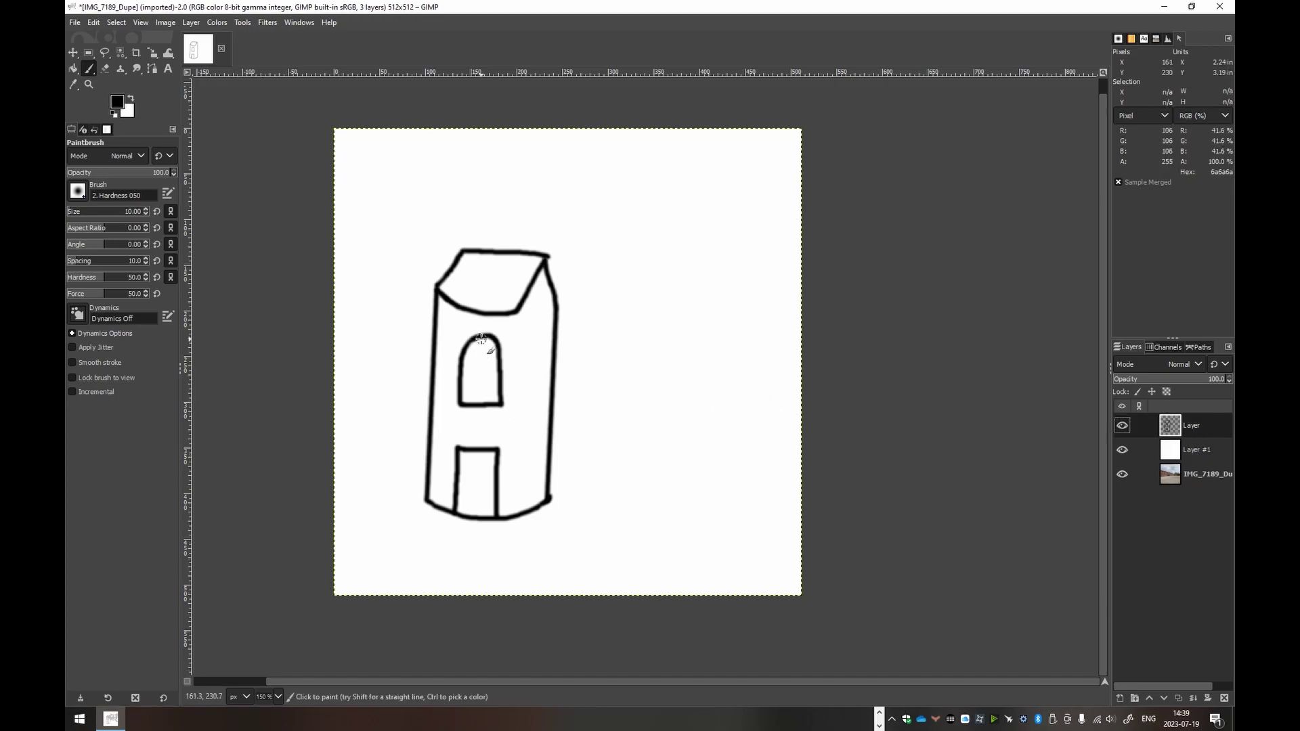
mouse_move(479, 338)
mouse_down()
mouse_move(477, 404)
mouse_move(494, 363)
mouse_move(468, 384)
mouse_move(502, 385)
mouse_up()
mouse_move(487, 219)
mouse_down()
mouse_move(483, 274)
mouse_move(507, 277)
mouse_move(504, 221)
mouse_move(488, 219)
mouse_up()
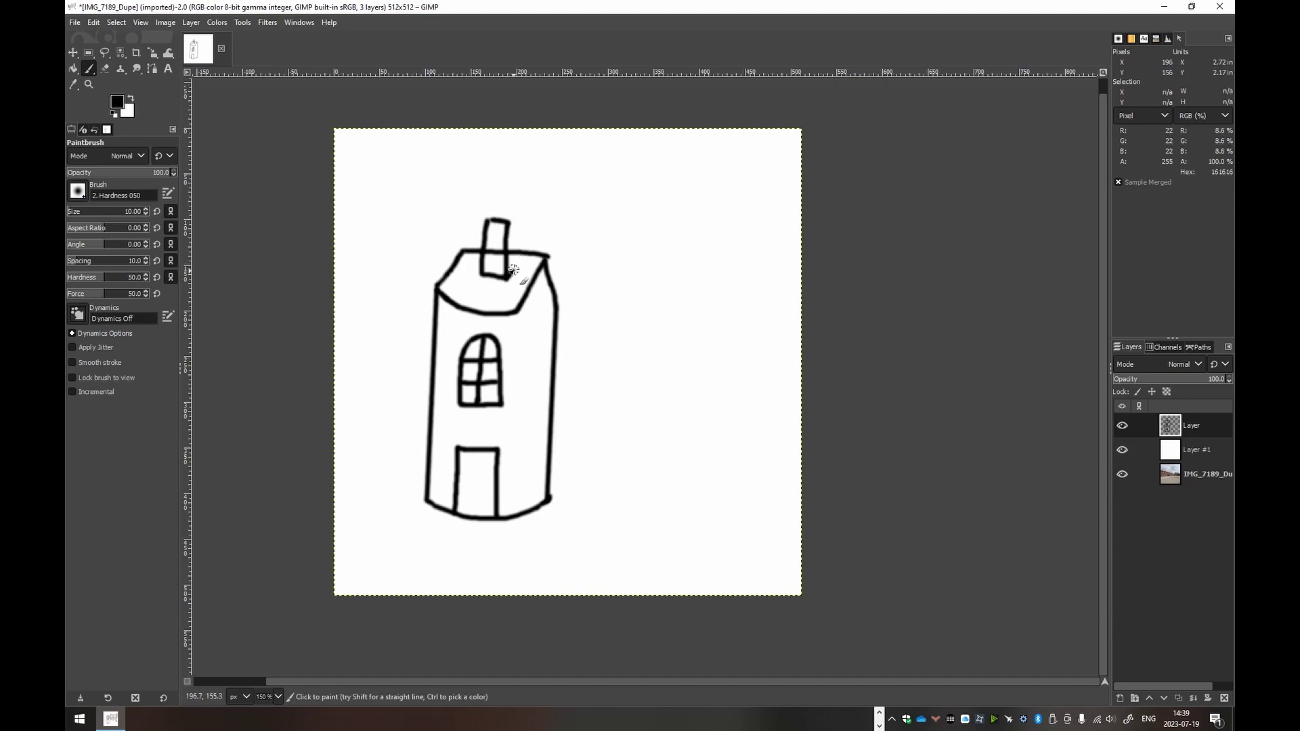
drag(514, 269, 517, 219)
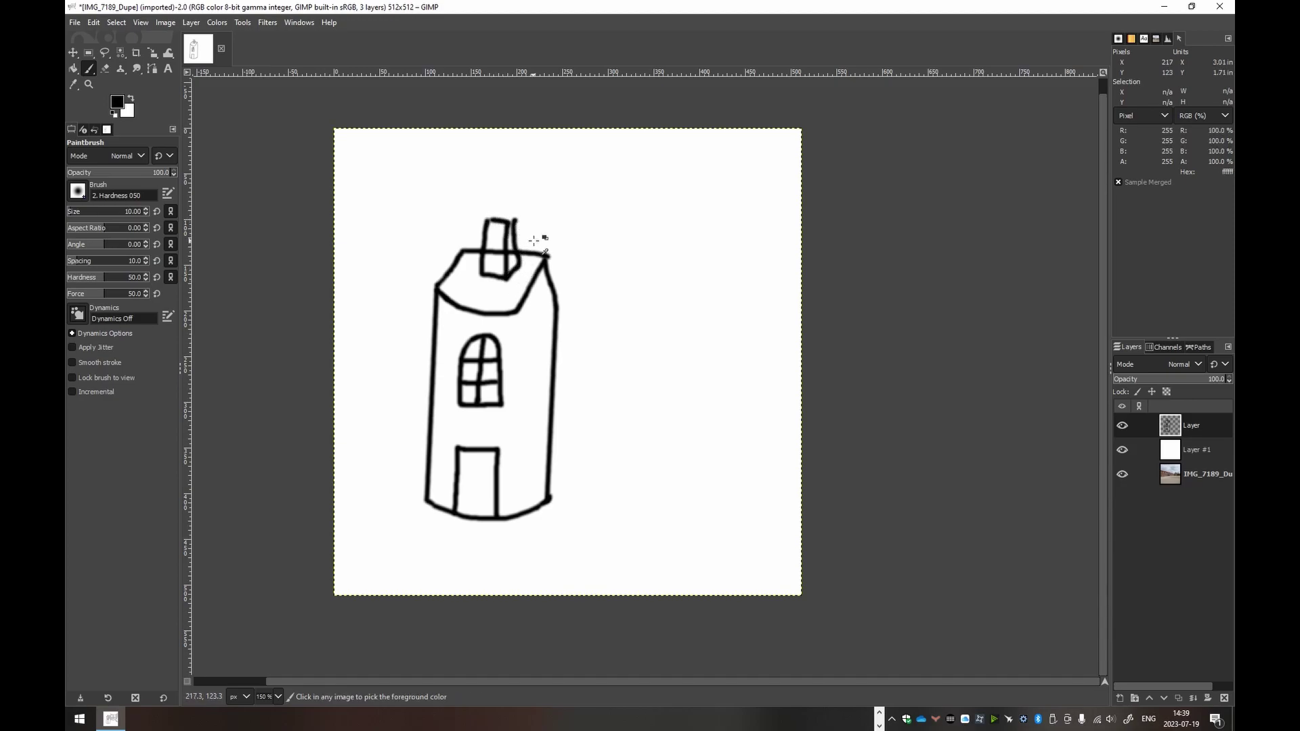
key(ctrl+z)
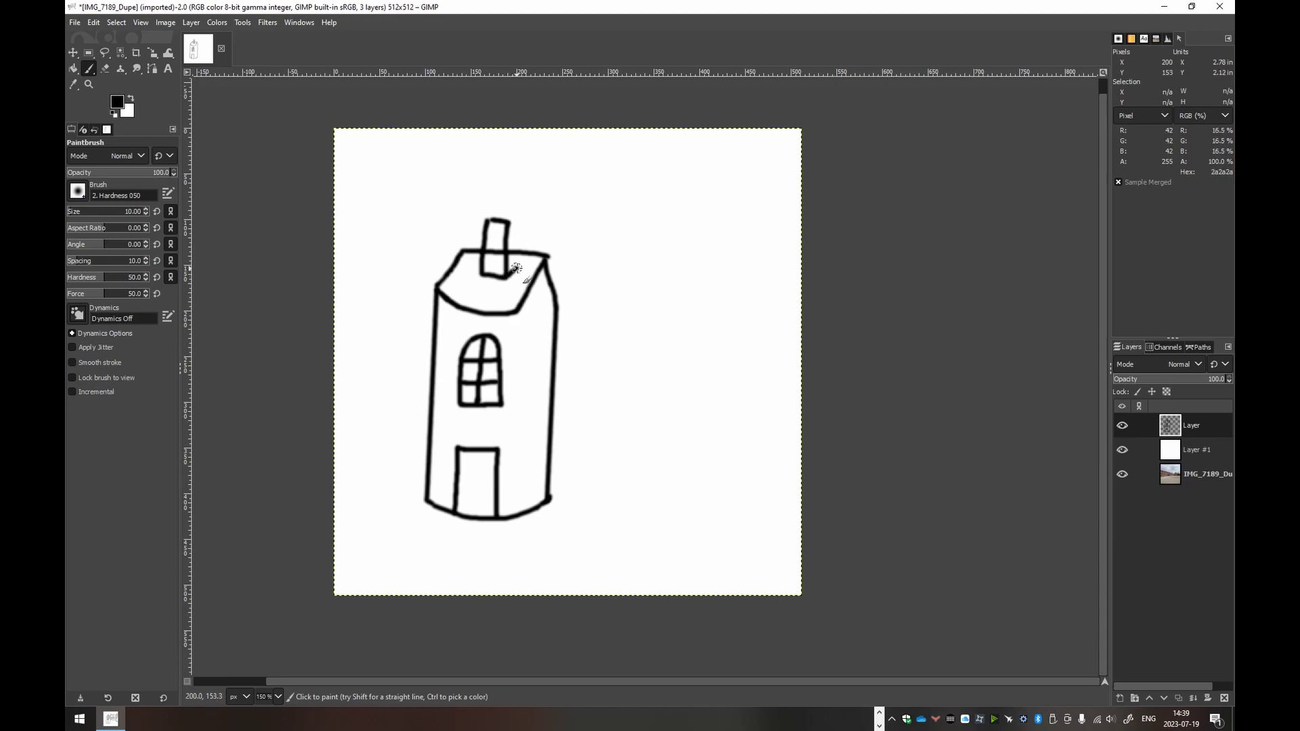
mouse_move(520, 253)
mouse_down()
mouse_move(523, 217)
mouse_move(490, 217)
mouse_move(524, 216)
mouse_up()
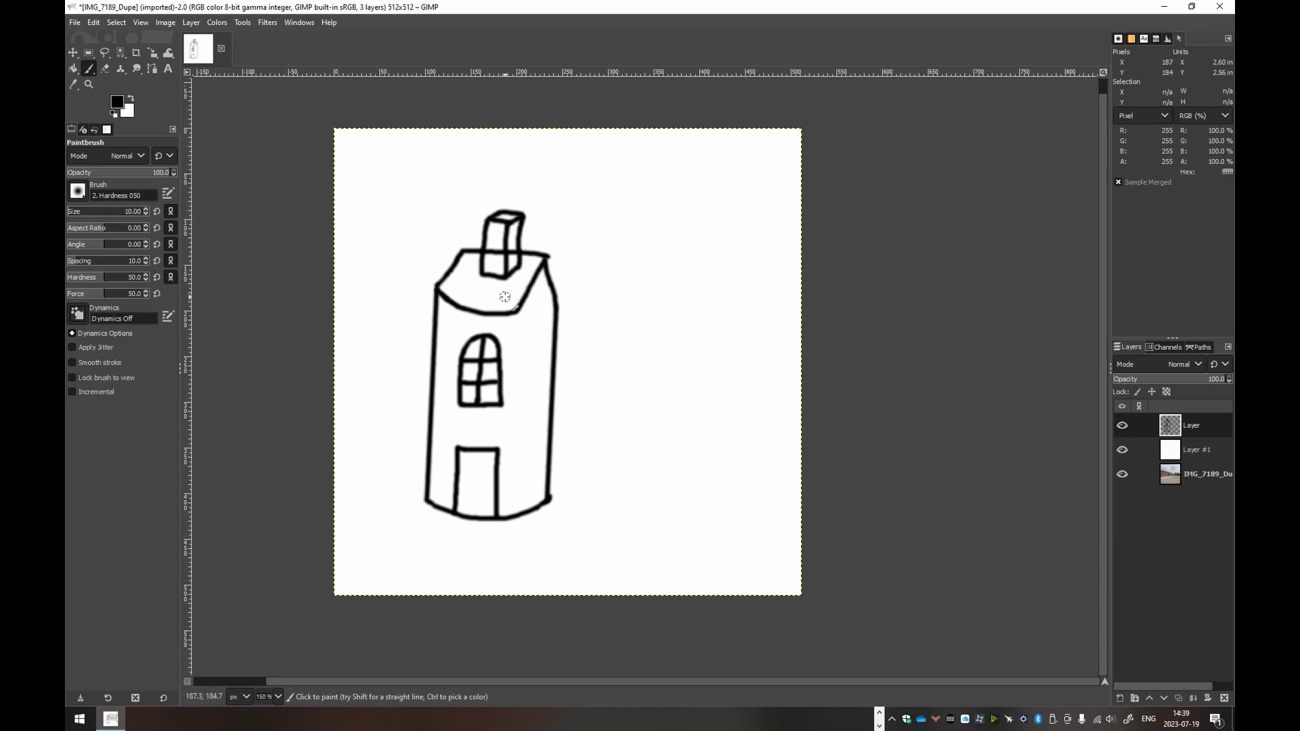
click(127, 112)
click(278, 214)
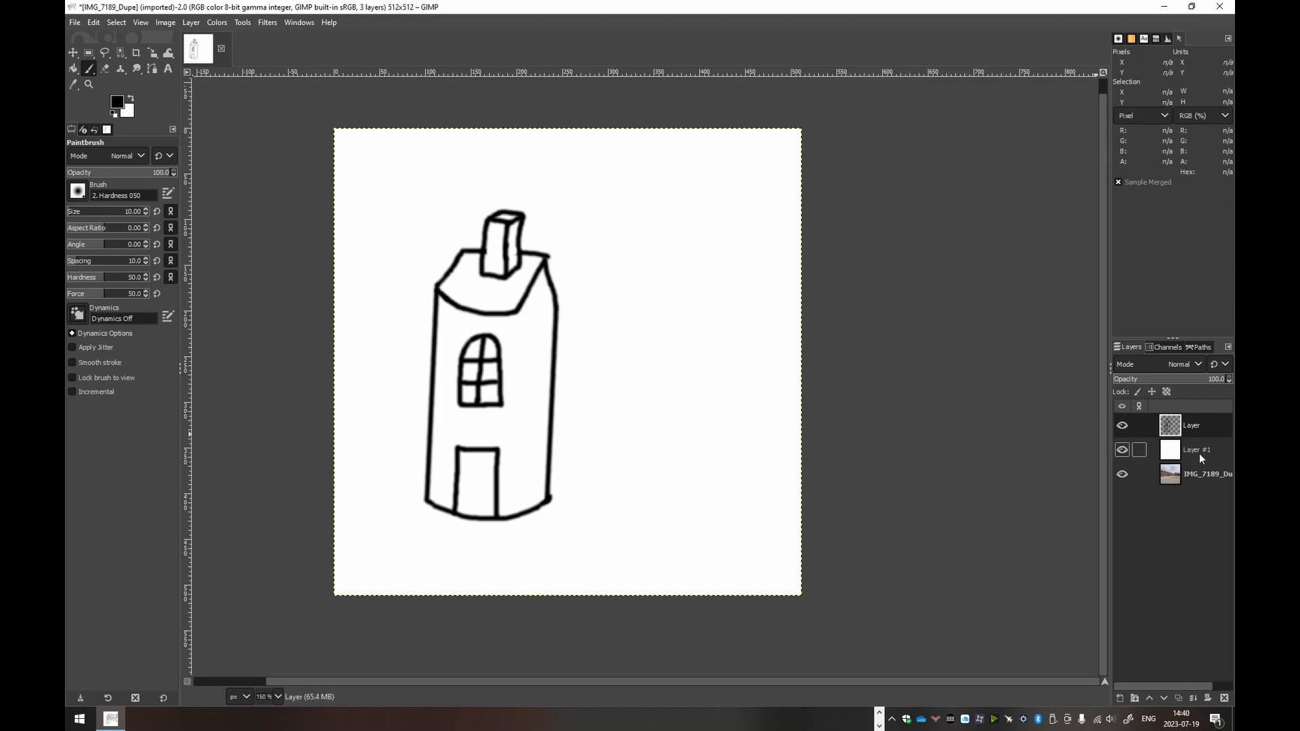
- Turn off Layer #1's visibility so the street photo shows behind the outline
click(1123, 449)
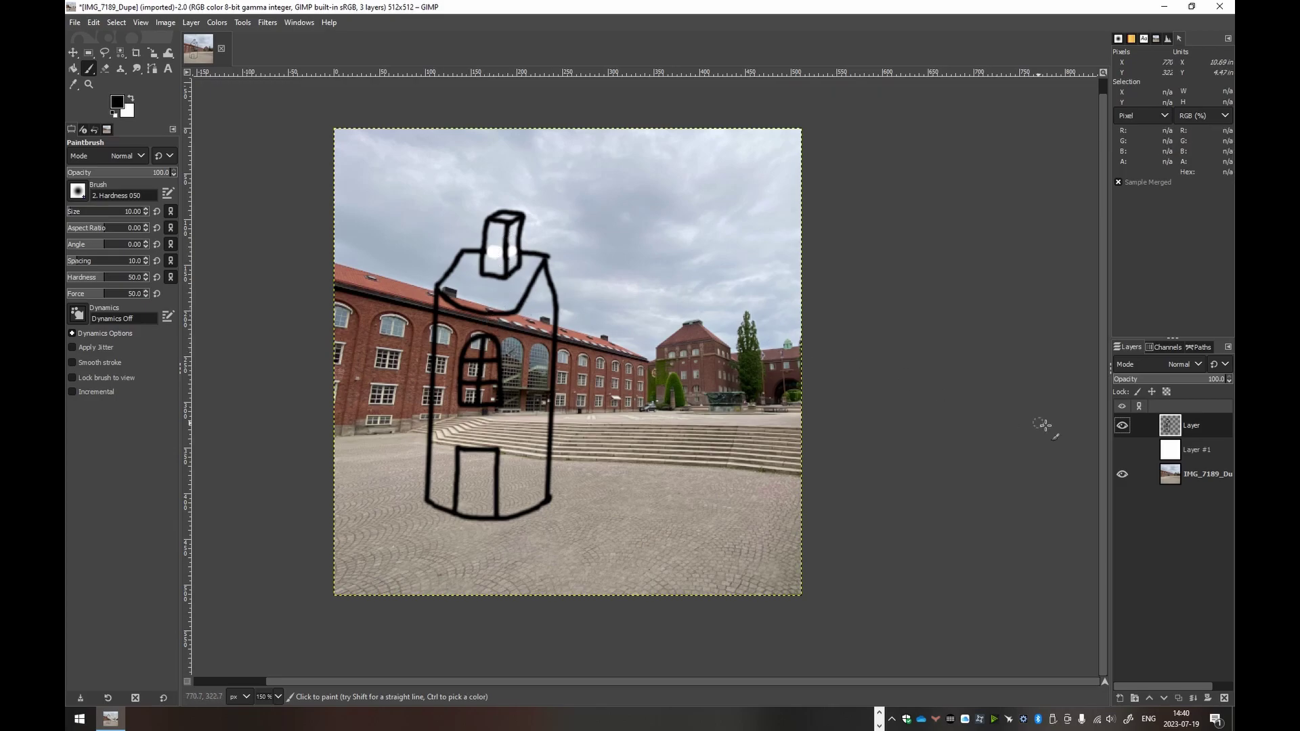
click(1121, 450)
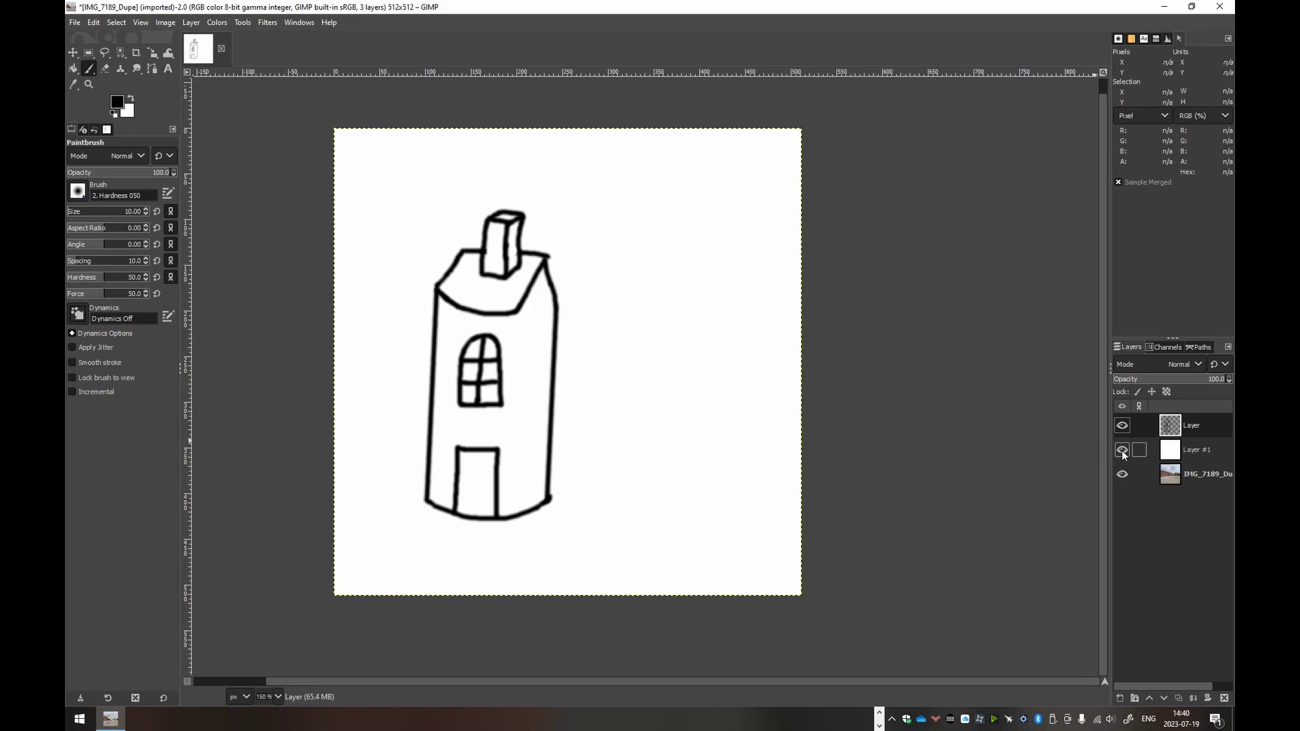
click(1122, 449)
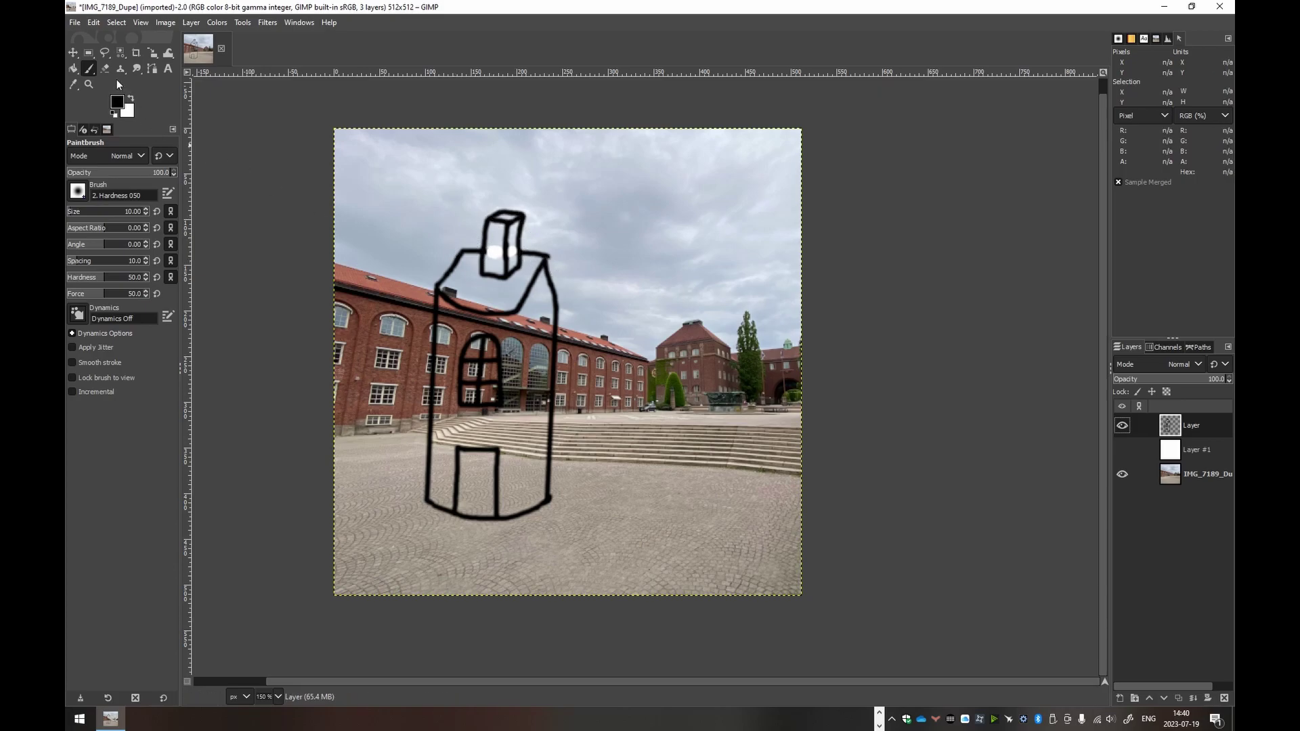
click(73, 68)
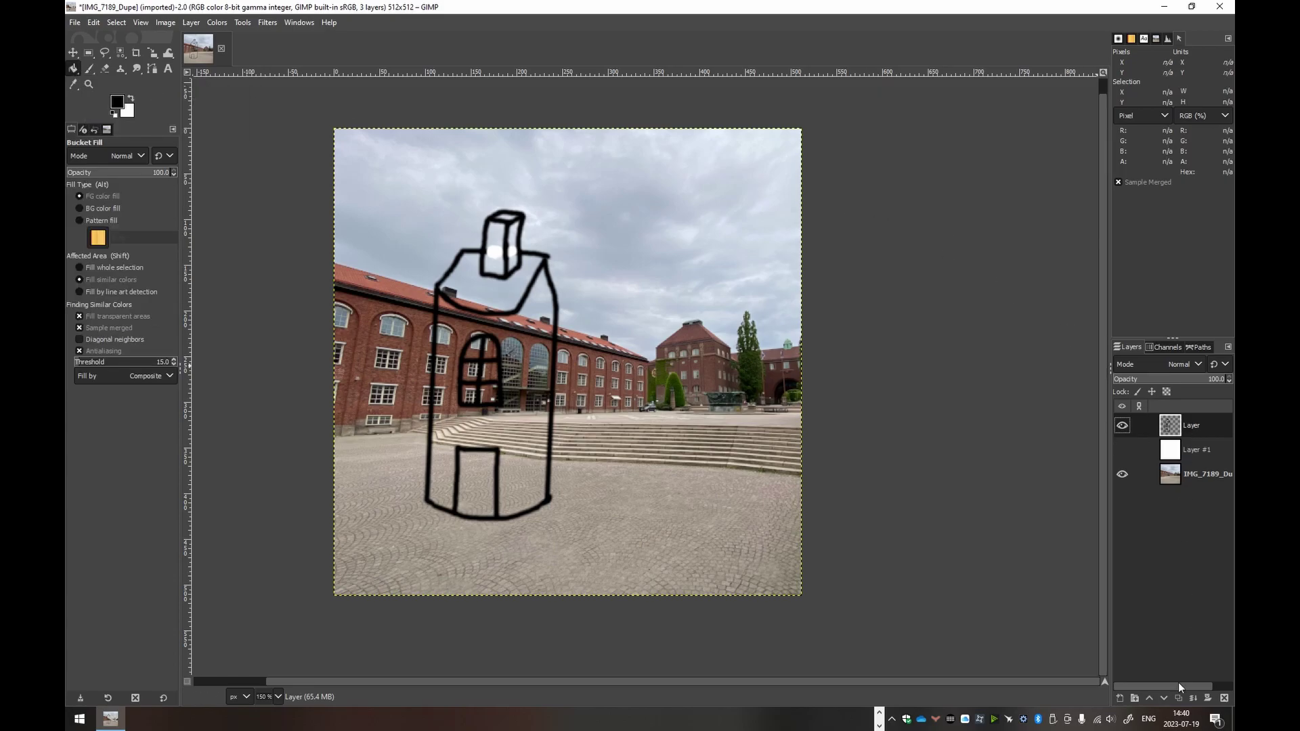
- Add a new transparent Layer #2 above the others
click(1120, 699)
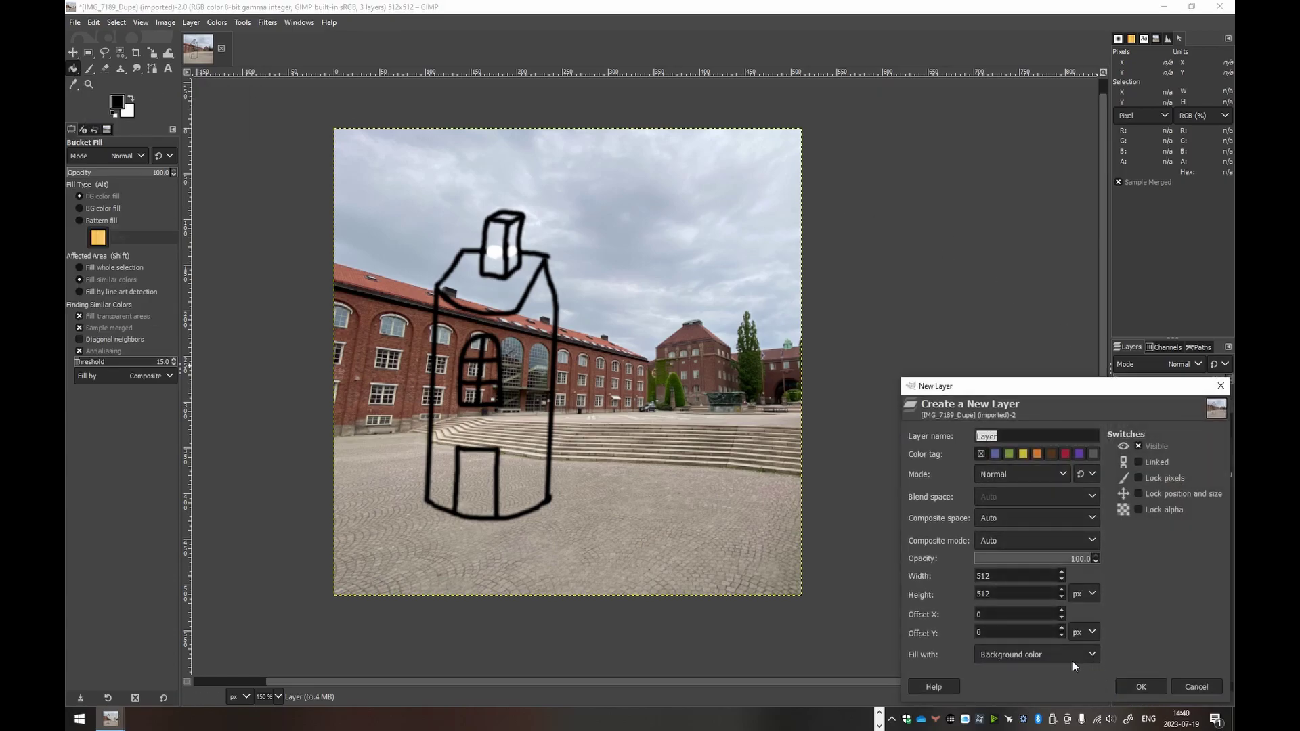
click(1073, 661)
click(1055, 657)
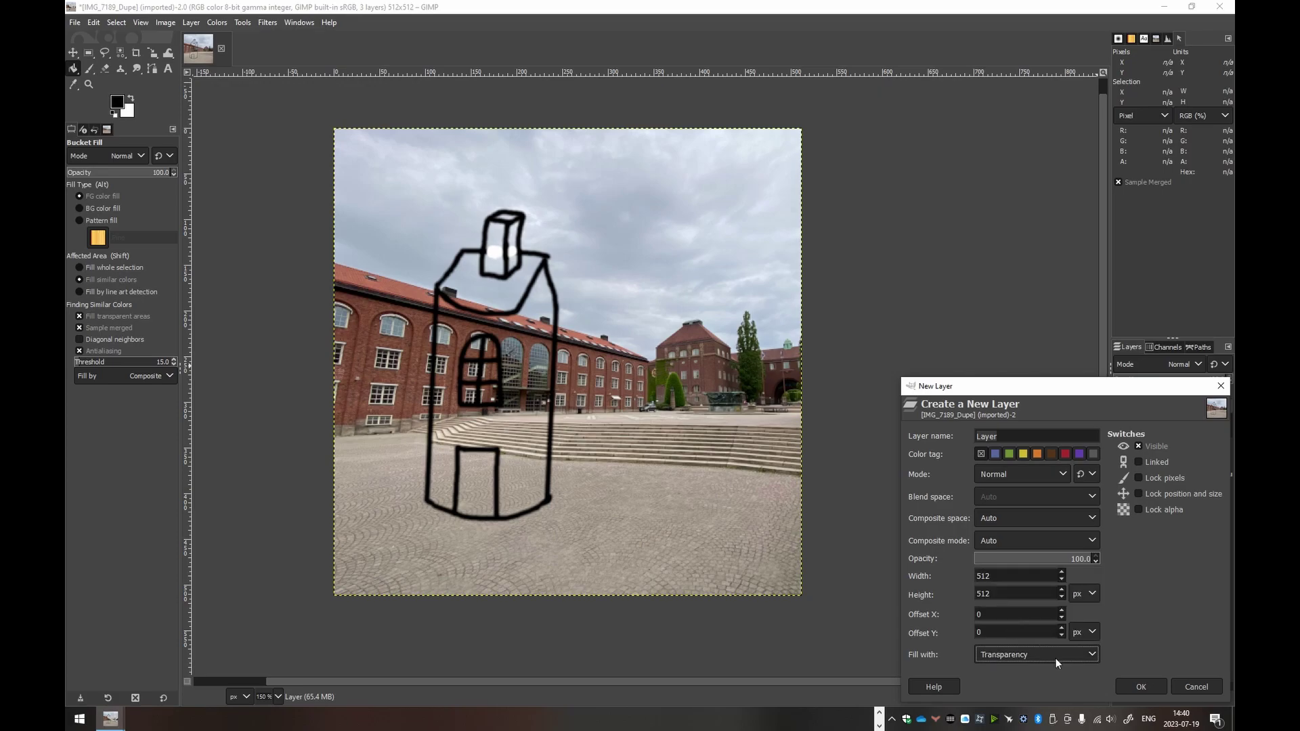
click(1140, 686)
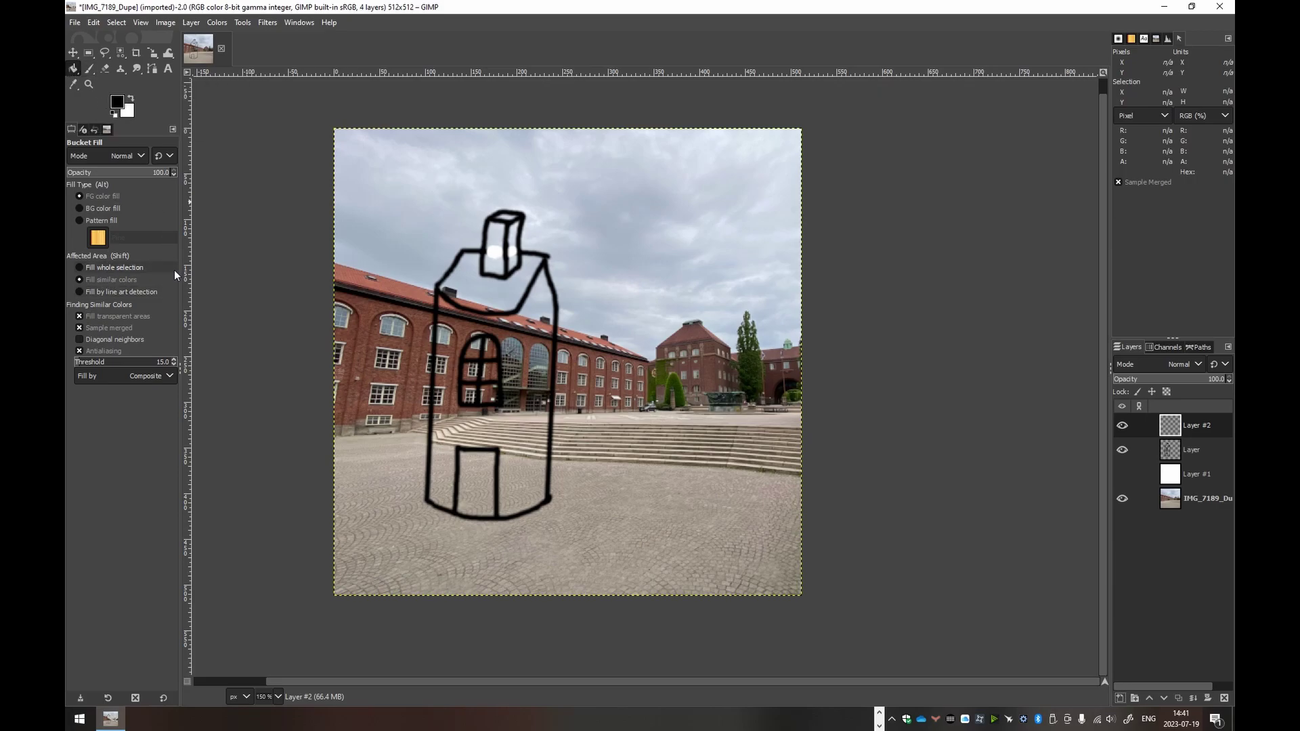
click(80, 327)
click(80, 329)
- Hide the photo layer and bucket-fill black around the house on Layer #2
click(657, 221)
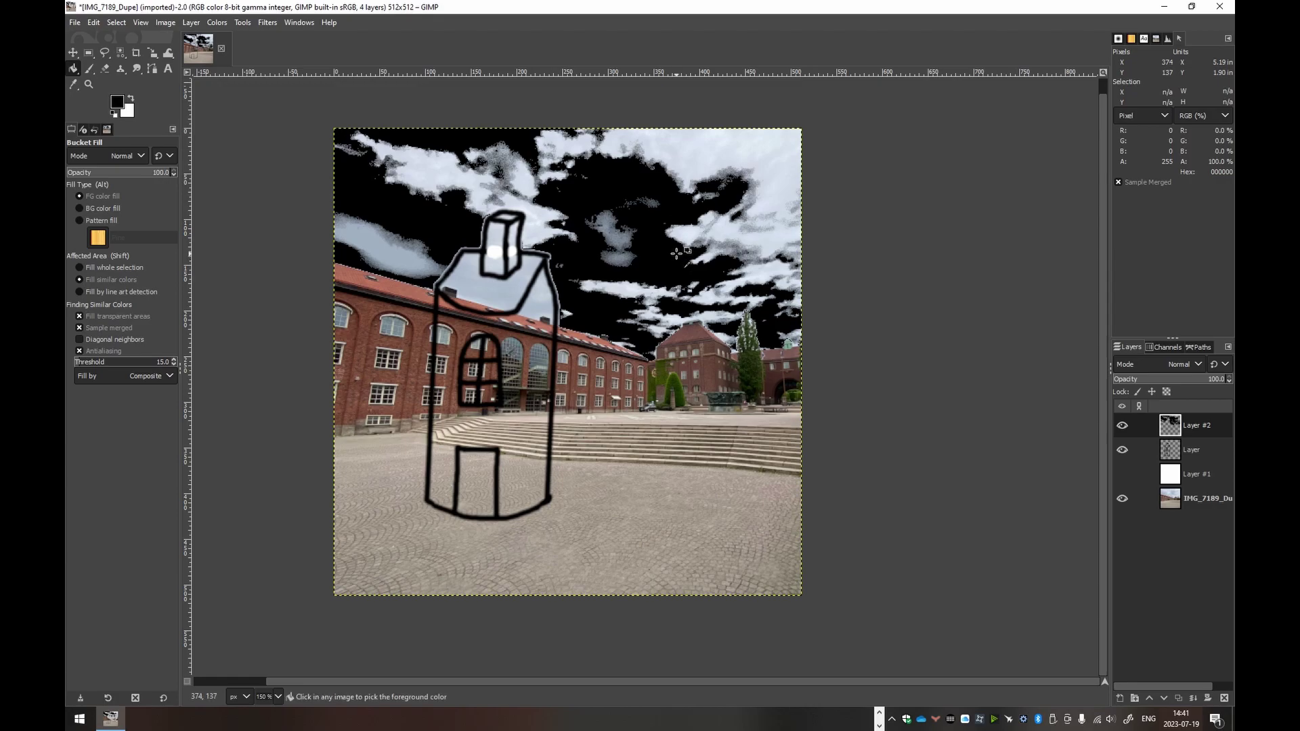
key(ctrl+z)
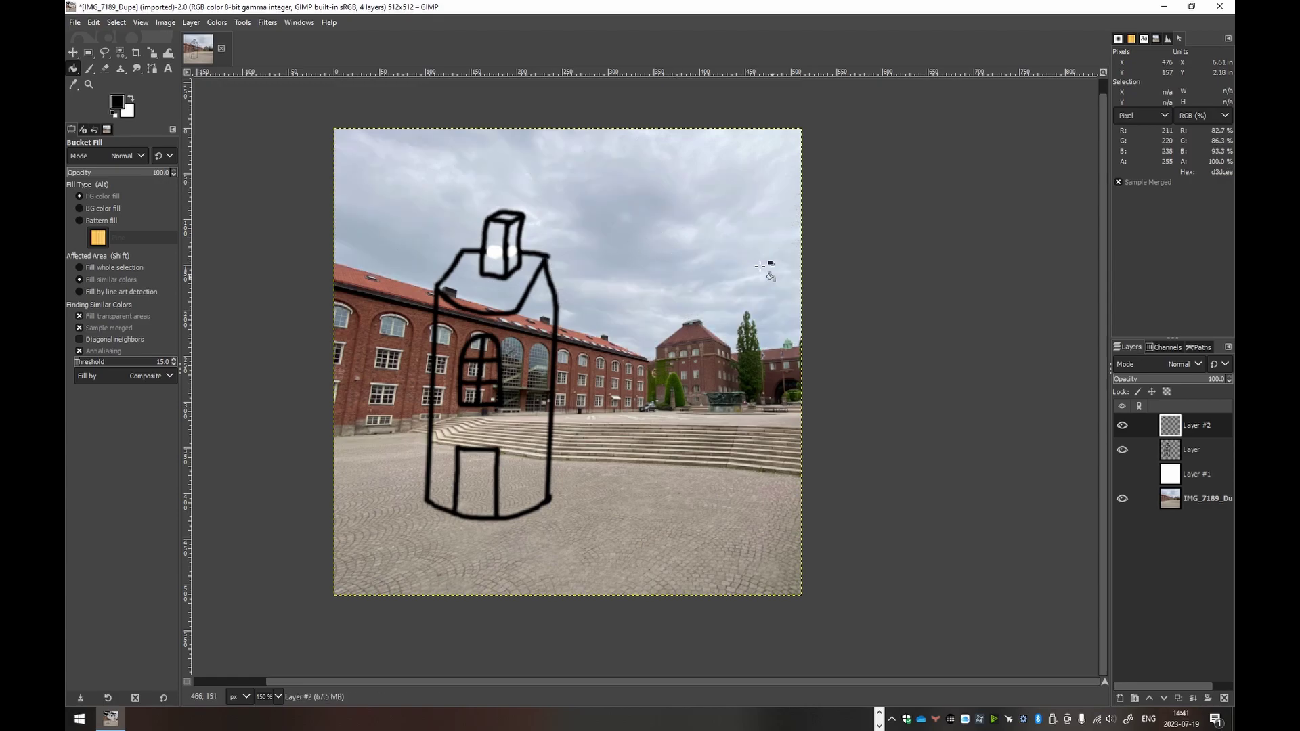
click(1123, 498)
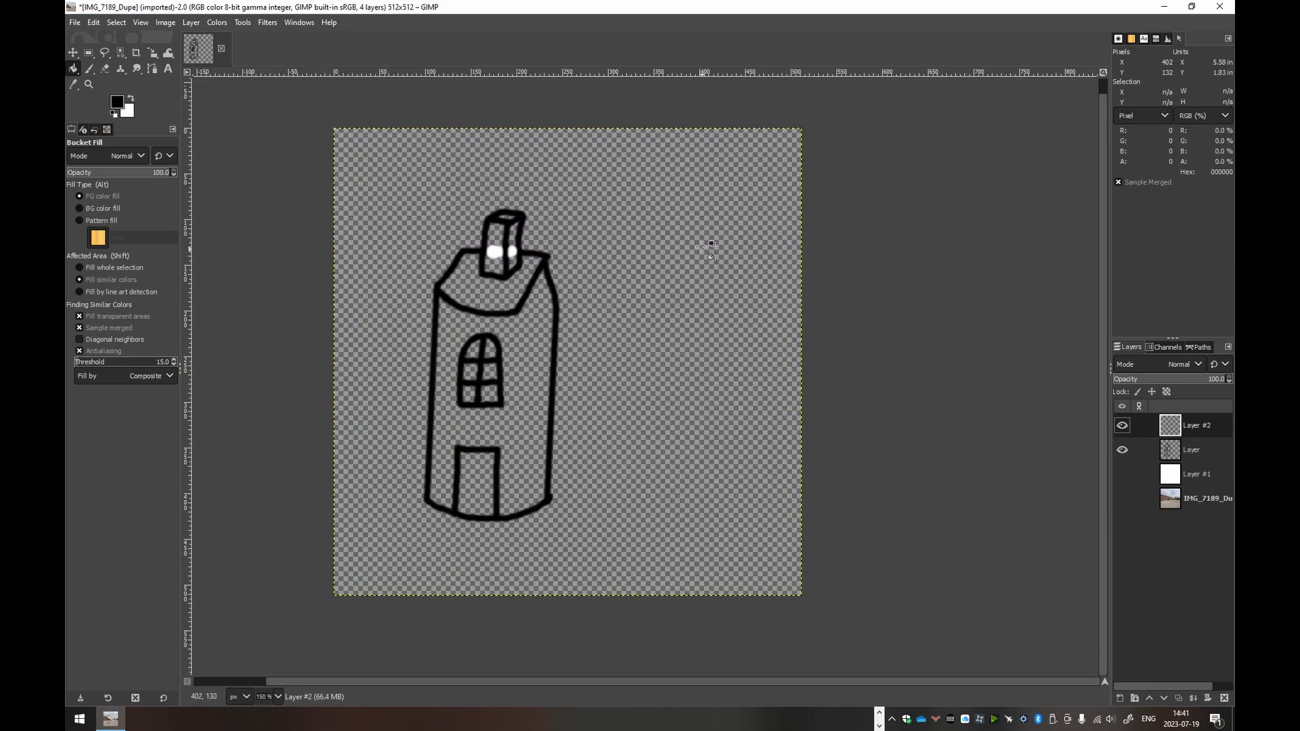
click(691, 222)
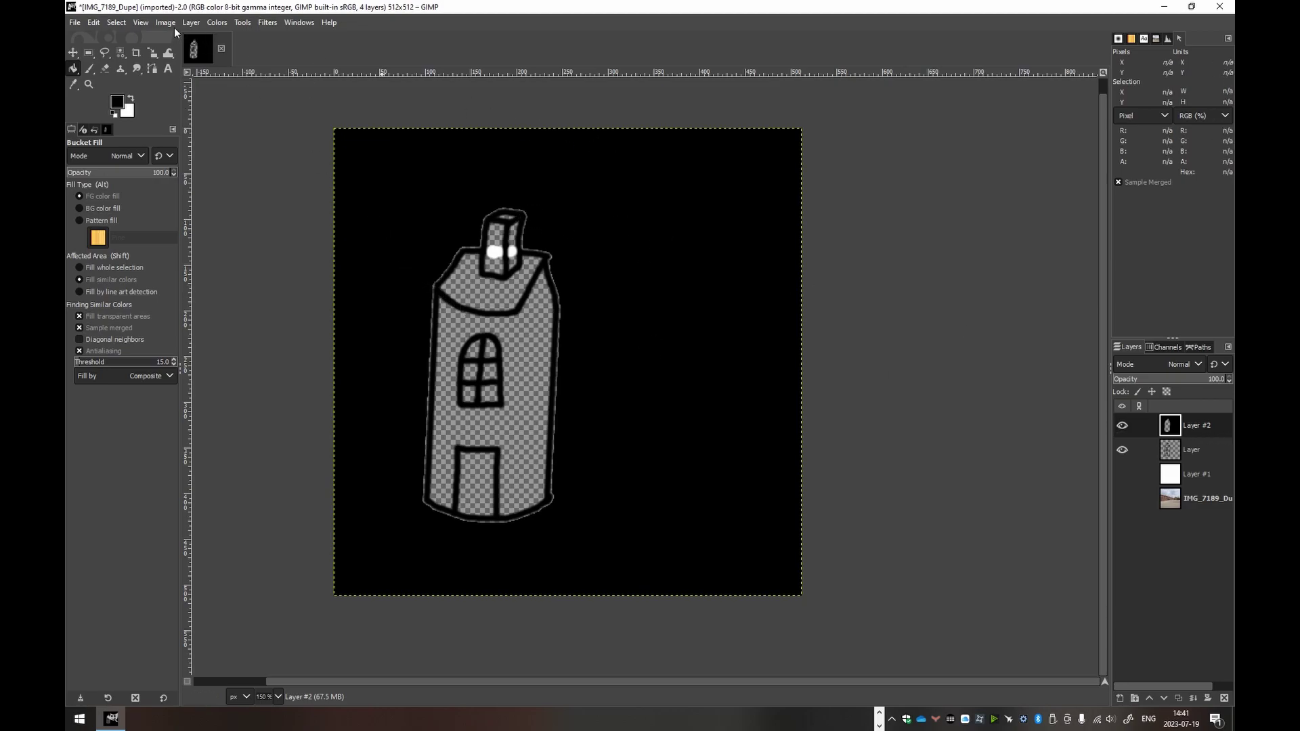
- Invert Layer #2's colours and bucket-fill the house silhouette solid black
click(215, 22)
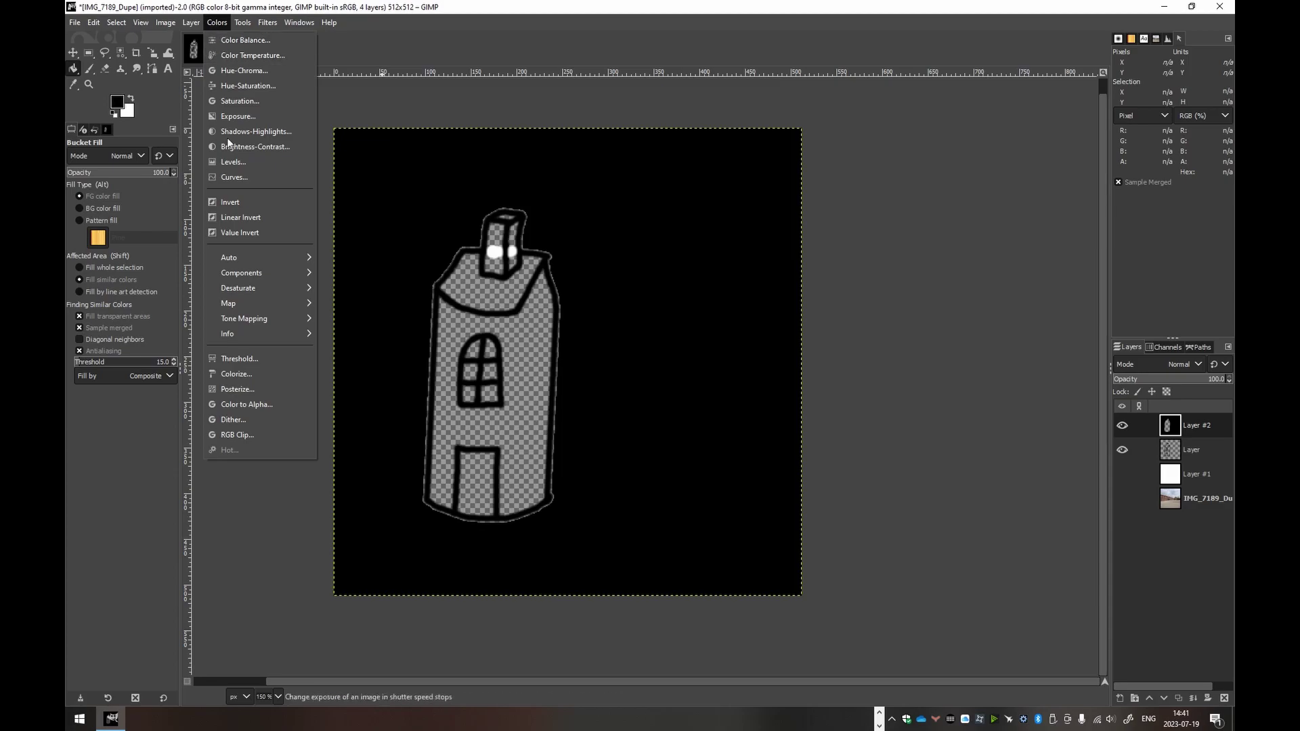
click(234, 202)
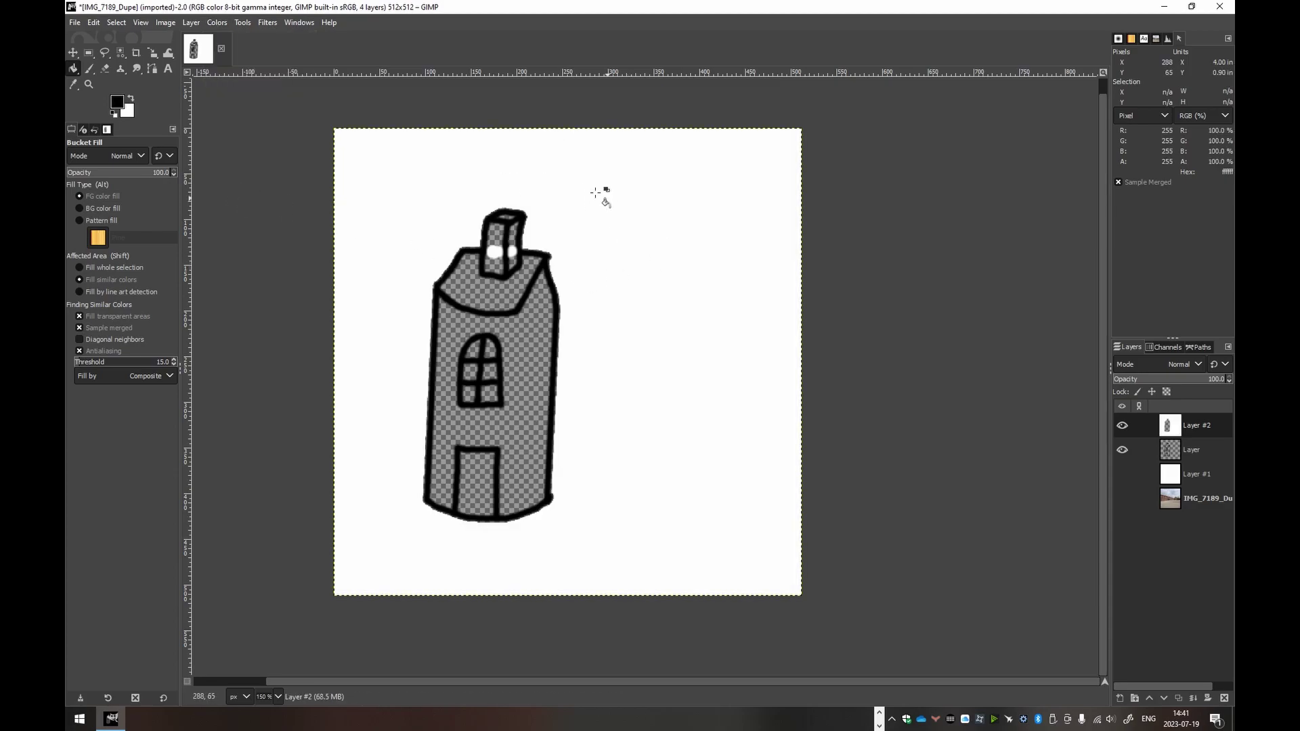
click(1121, 450)
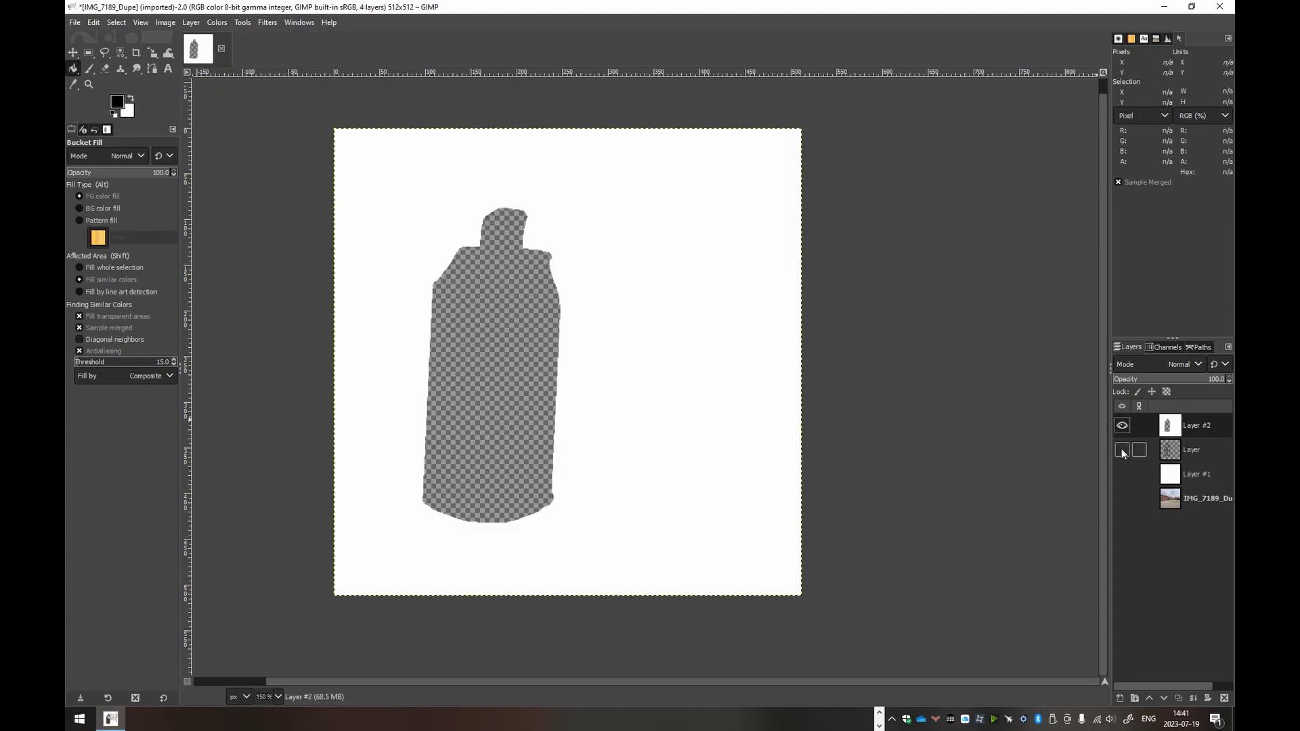
click(522, 304)
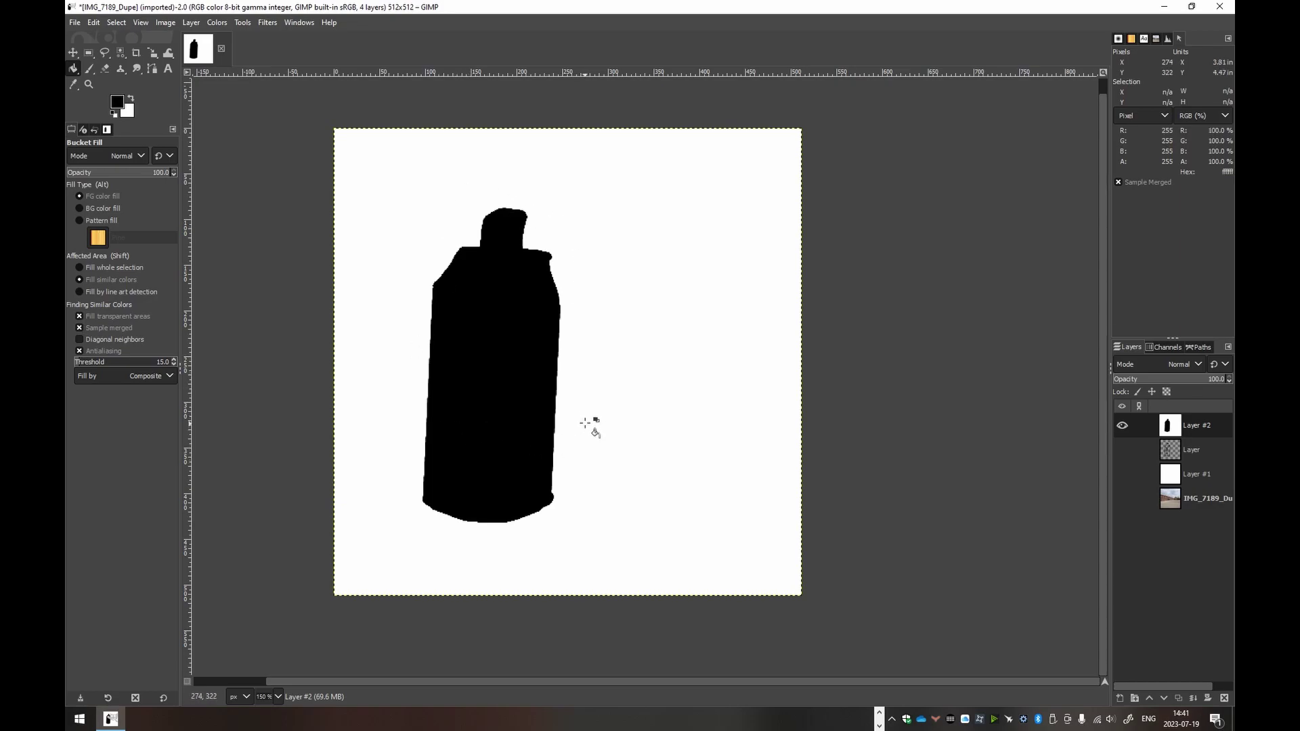
- Set layer visibility so only the IMG_7189_Dupe street photo shows
click(1122, 426)
click(1123, 450)
click(1122, 475)
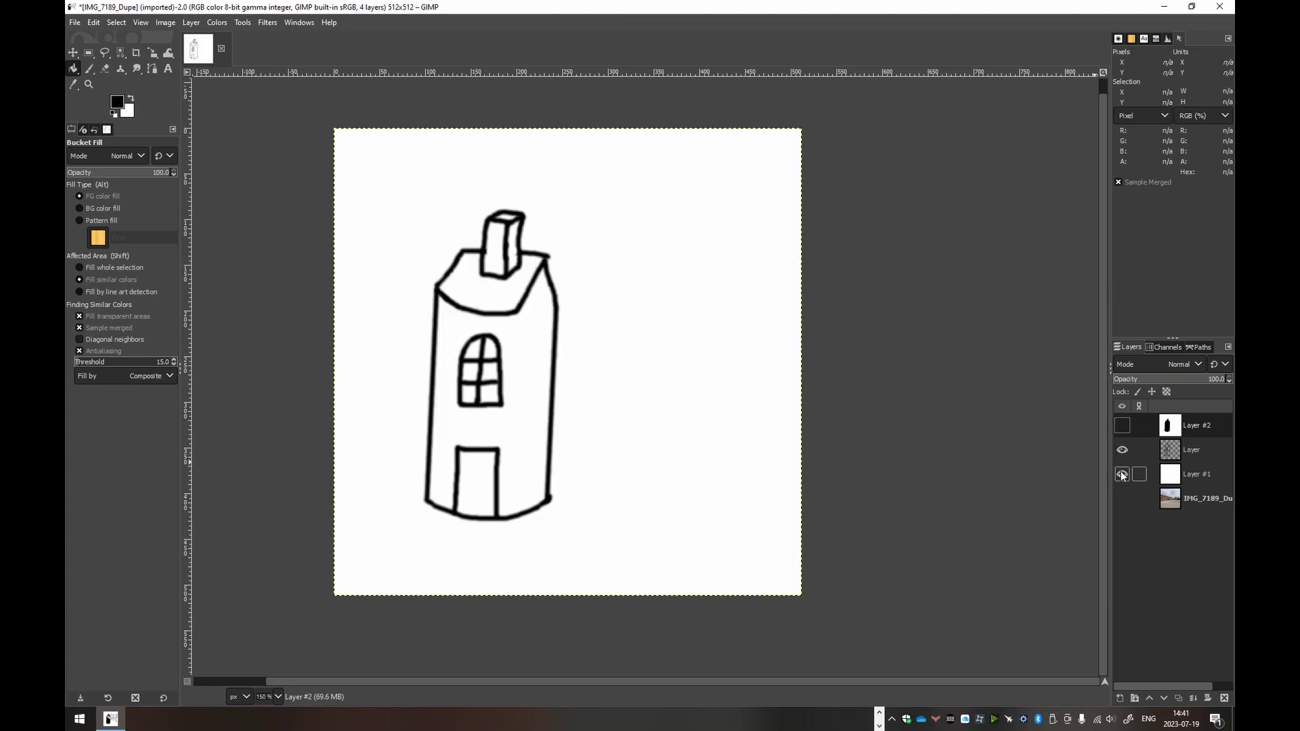
click(1123, 475)
click(1122, 450)
click(1123, 499)
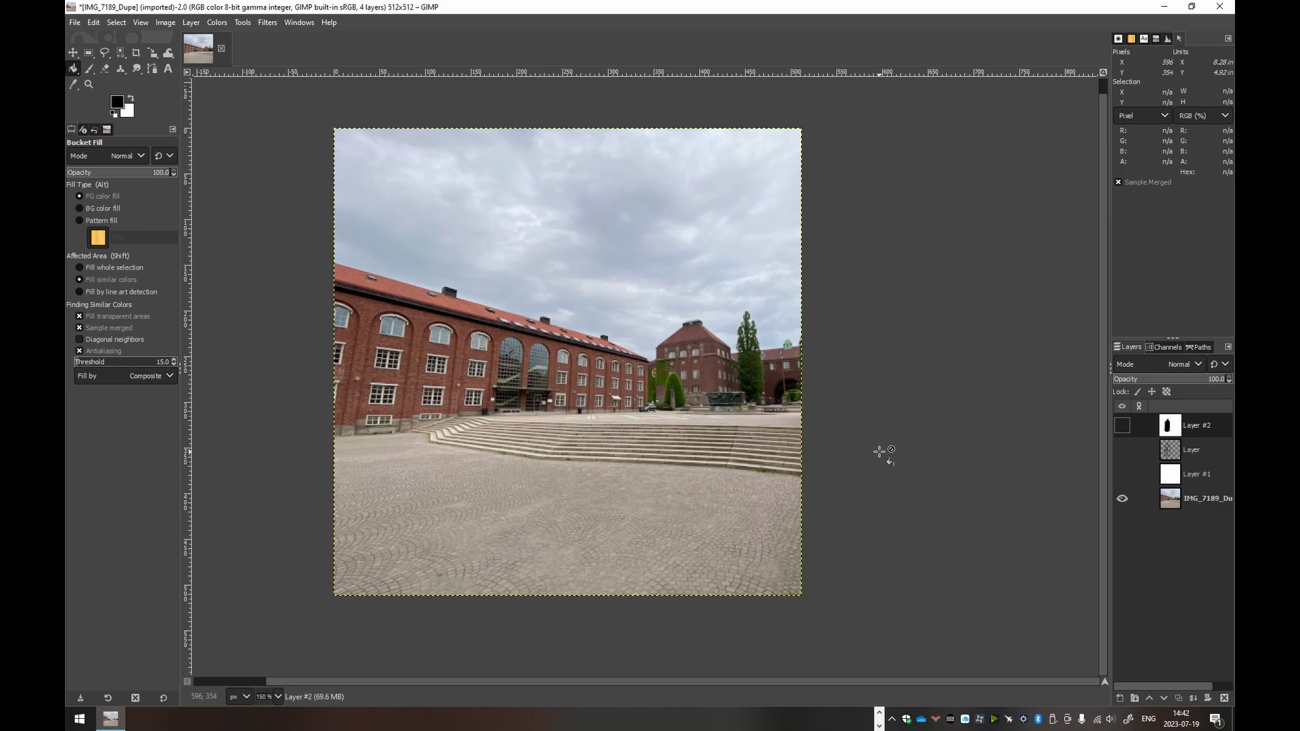
- In the export dialog, create a 'GIMP' folder in the project folder beside Footage
key(ctrl+shift+e)
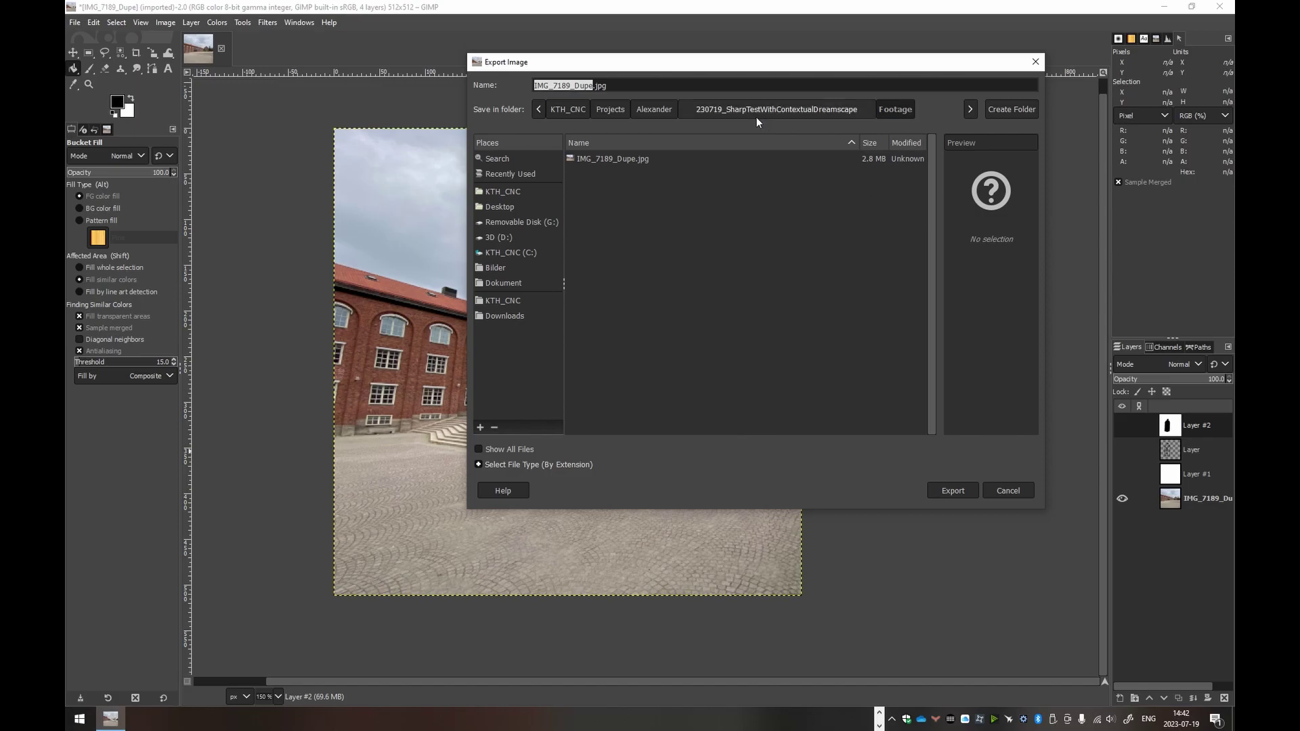
click(789, 116)
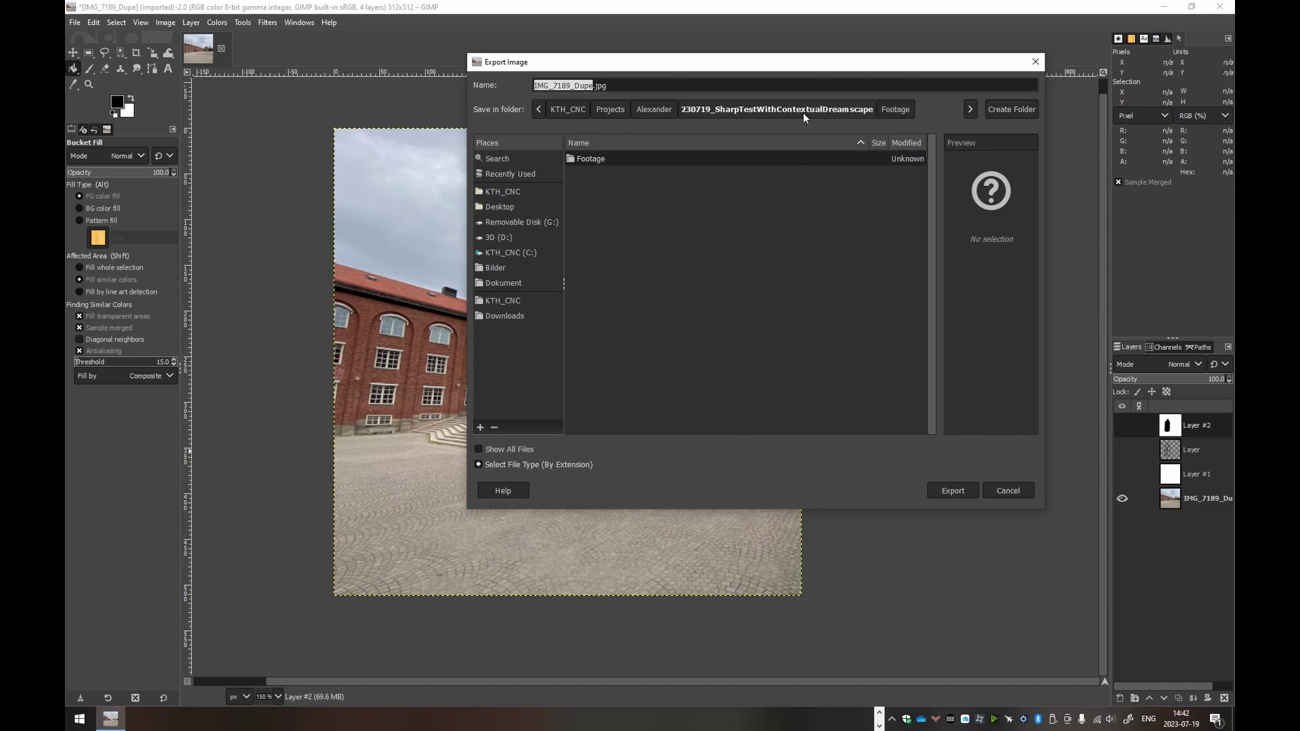
click(1025, 112)
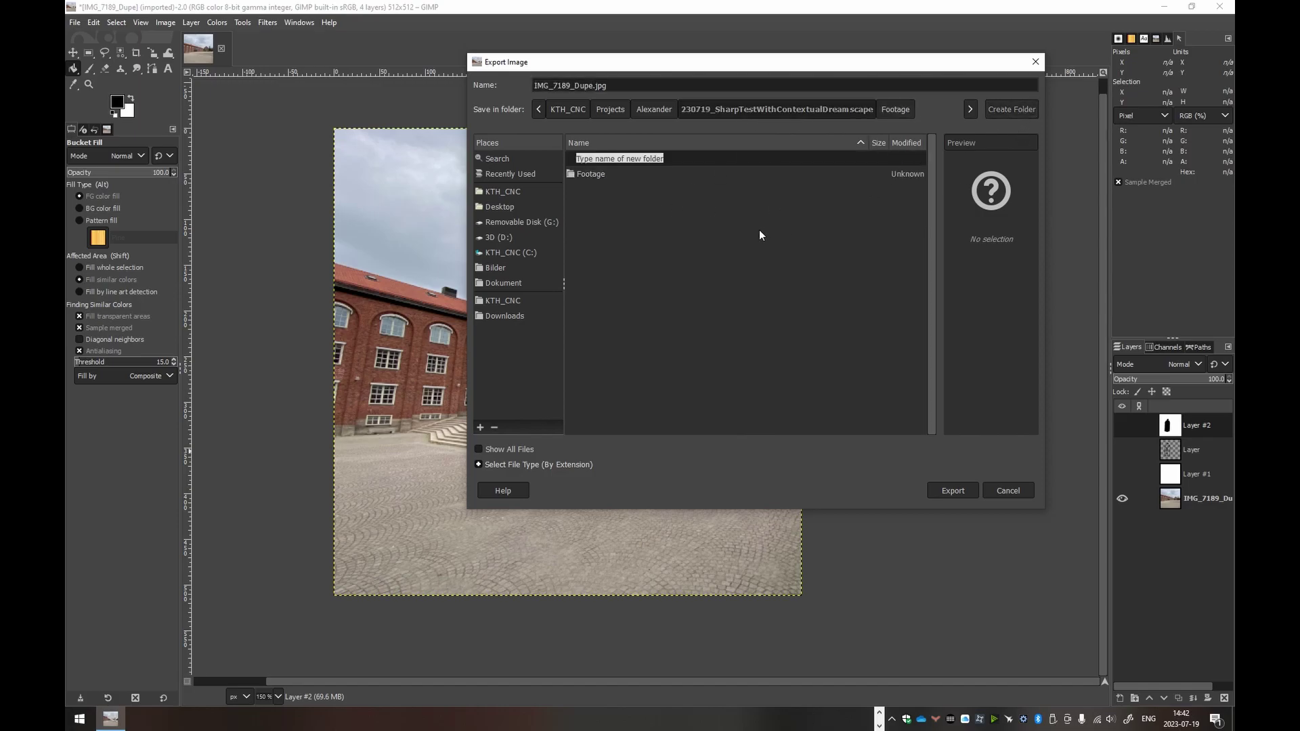
text(GIMP)
key(Return)
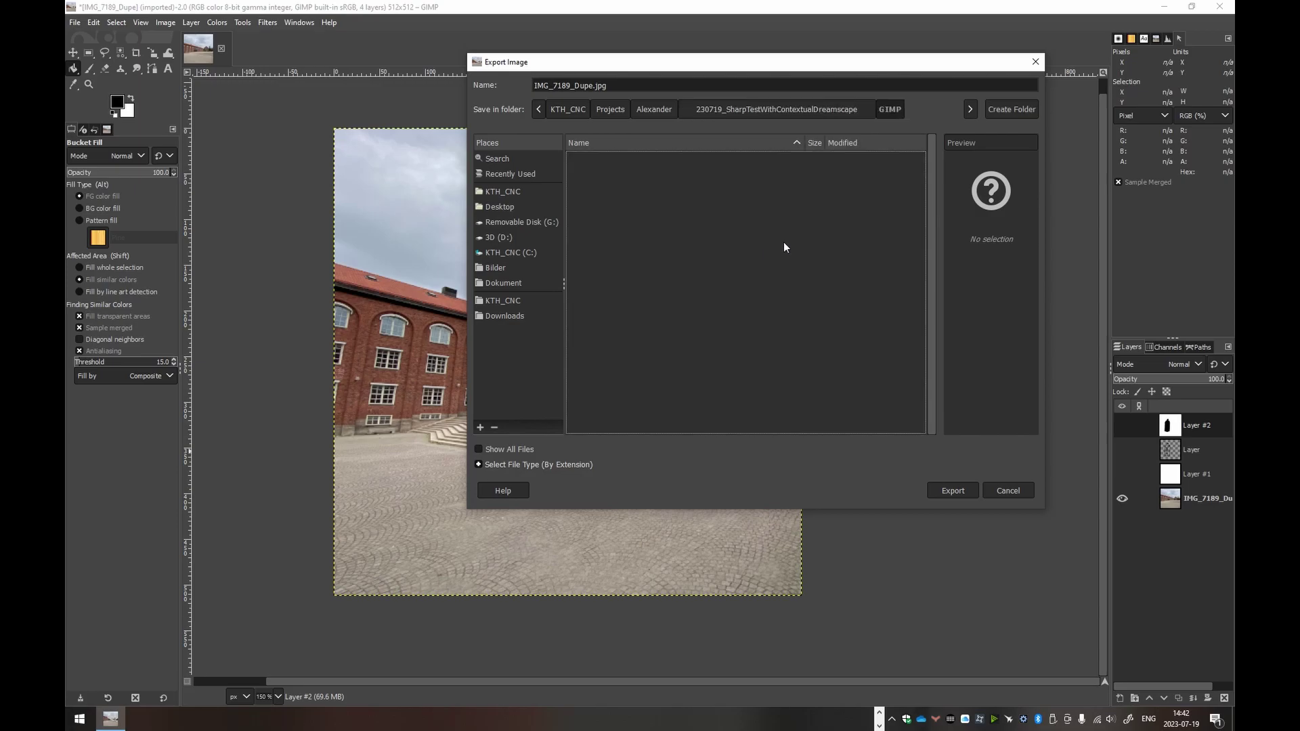
- Export the photo as IMG_7189_Original_Resized.jpg at JPEG quality 95
drag(592, 86, 574, 86)
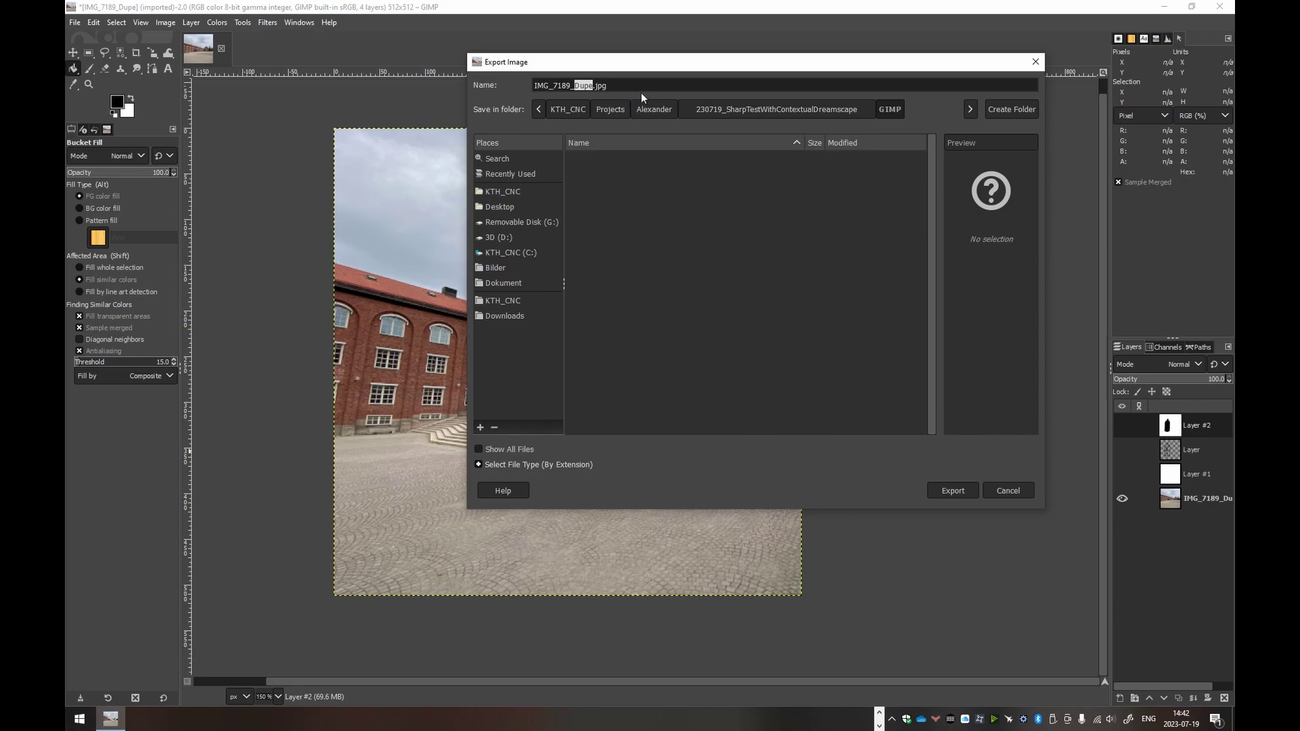
text(Original)
text(_Resiz)
text(e)
key(Return)
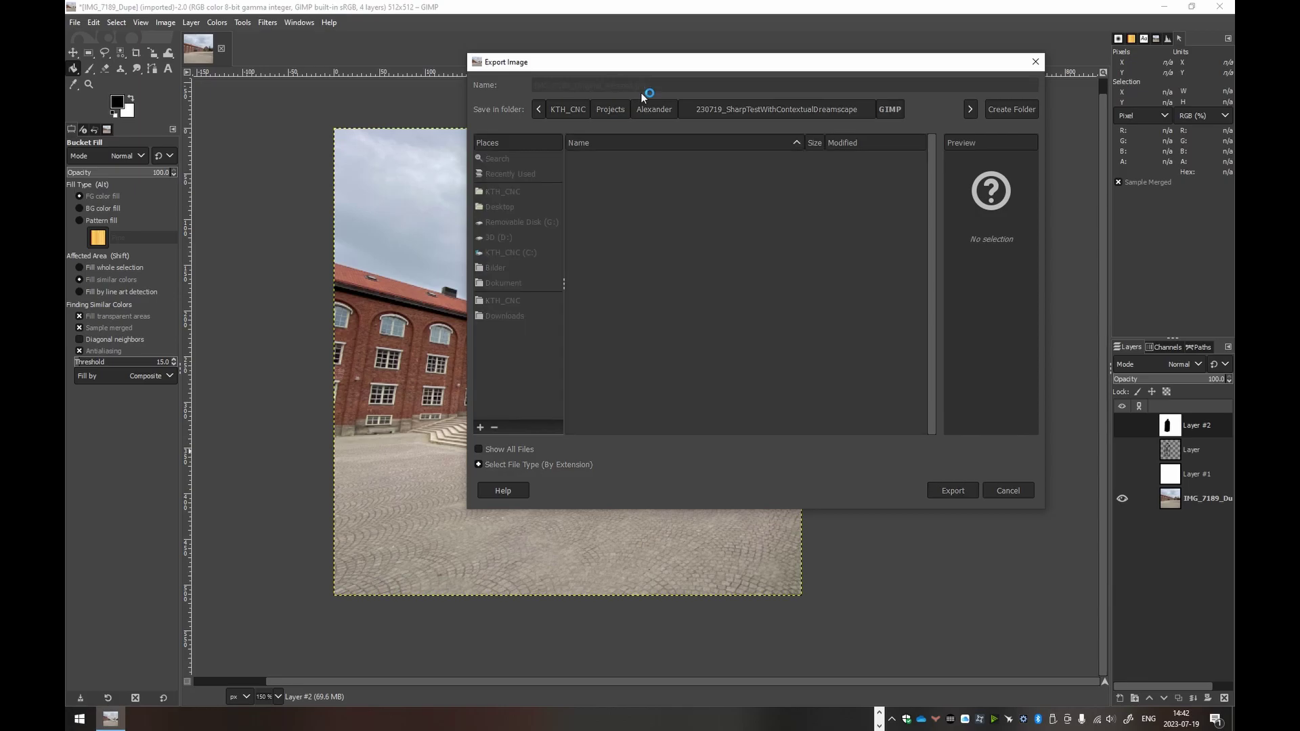
double_click(708, 252)
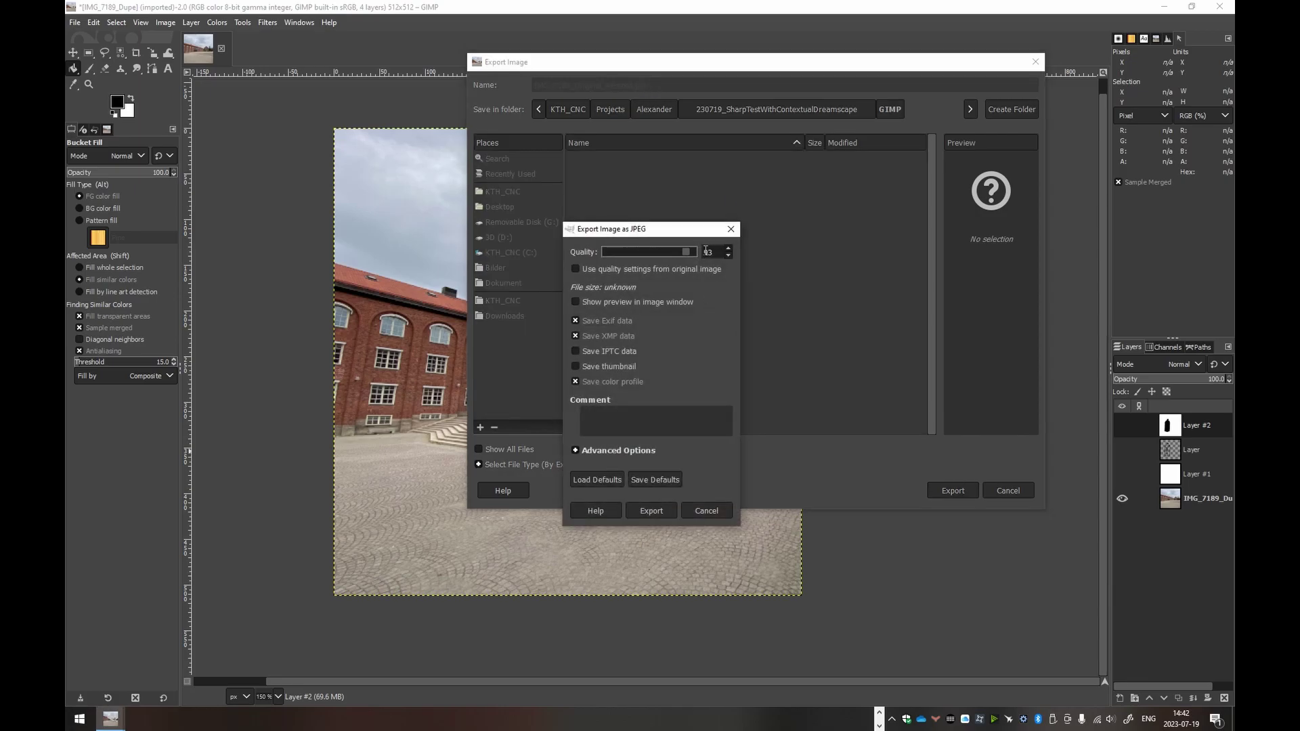
text(95)
click(652, 511)
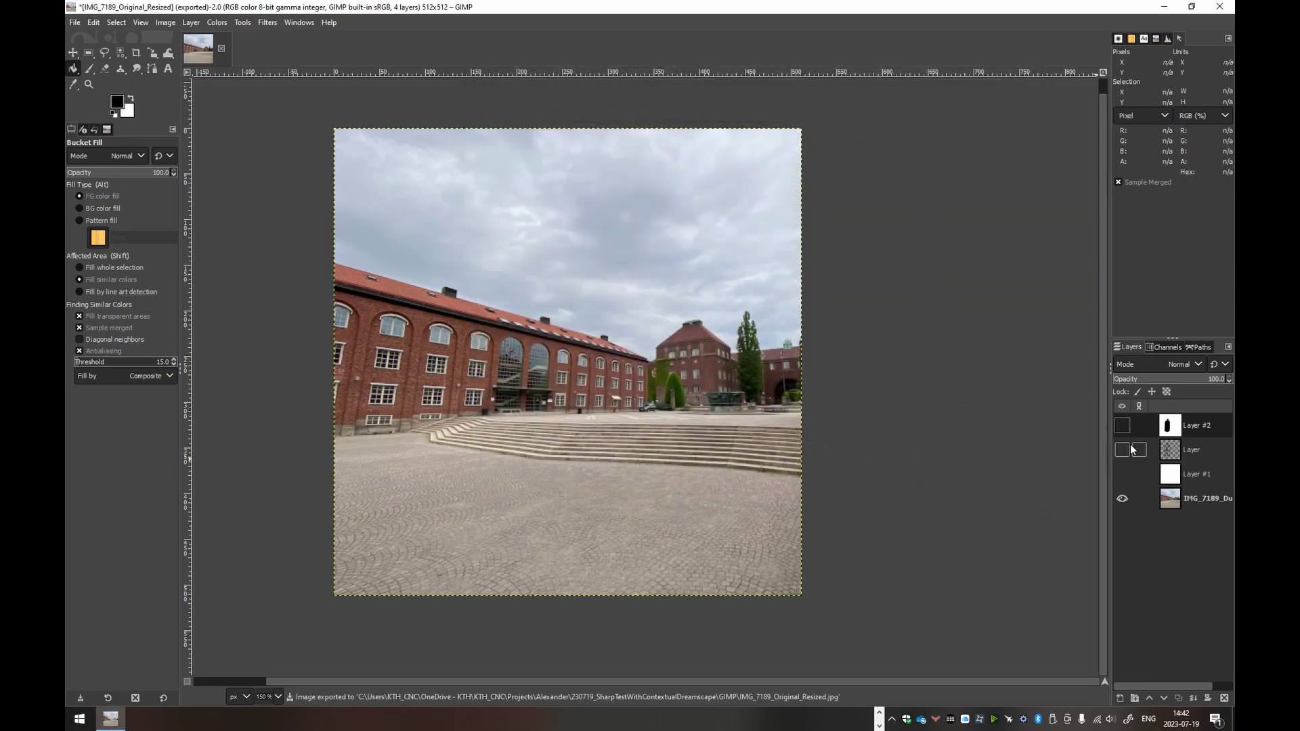
- Show the white background and house drawing, then export them as IMG_7189_Sketch.png
click(1122, 498)
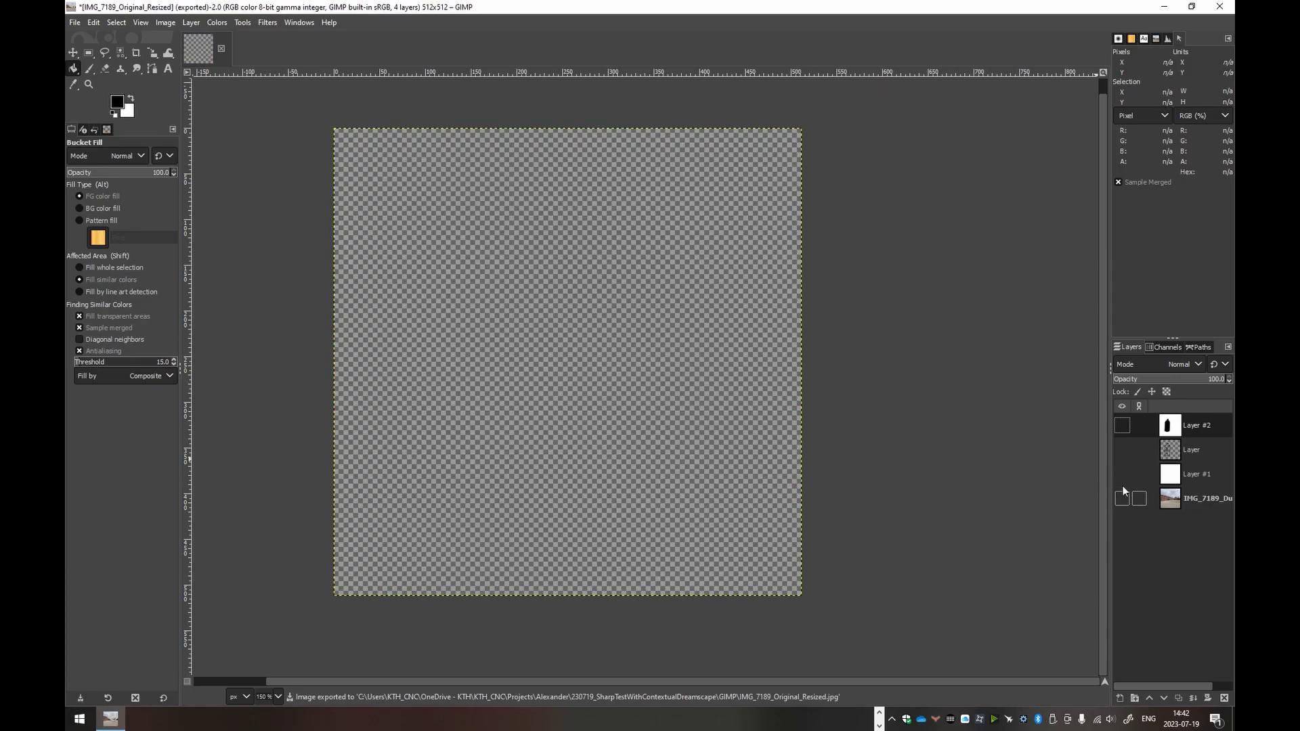
click(1122, 475)
click(1122, 450)
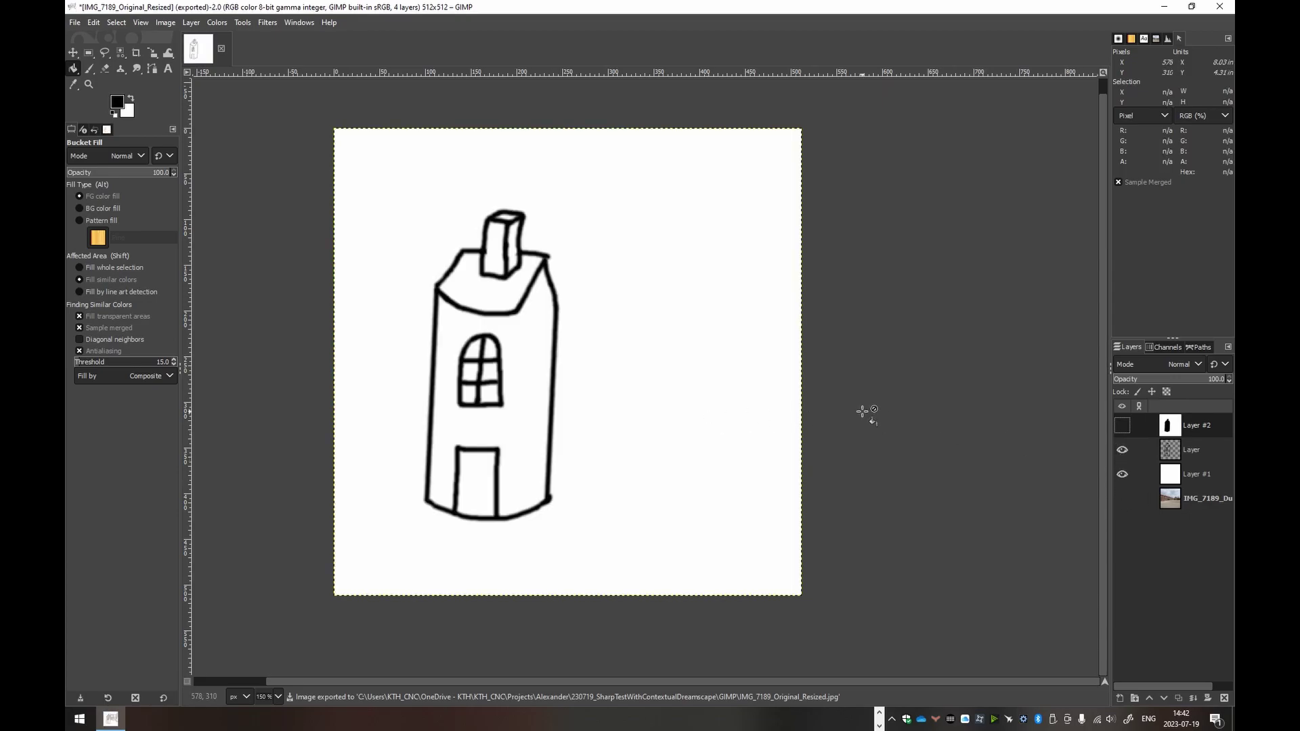
key(ctrl+shift+e)
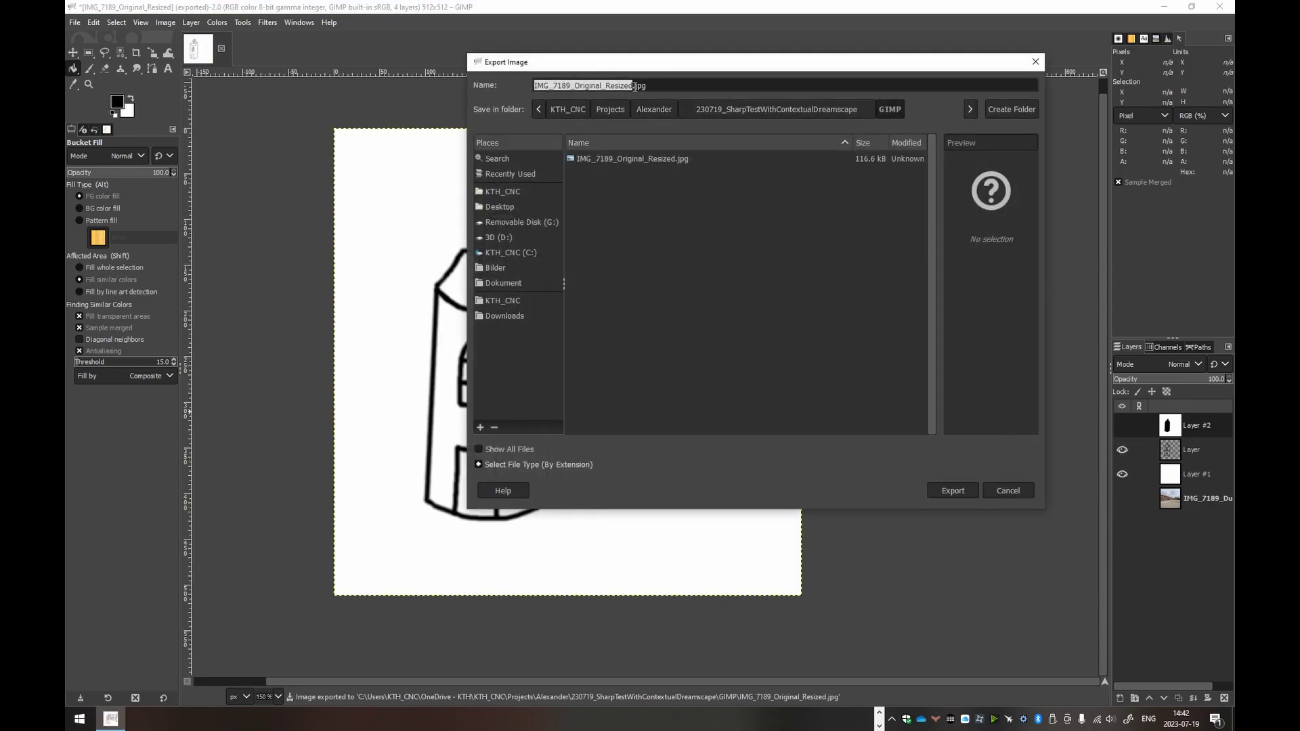
double_click(637, 86)
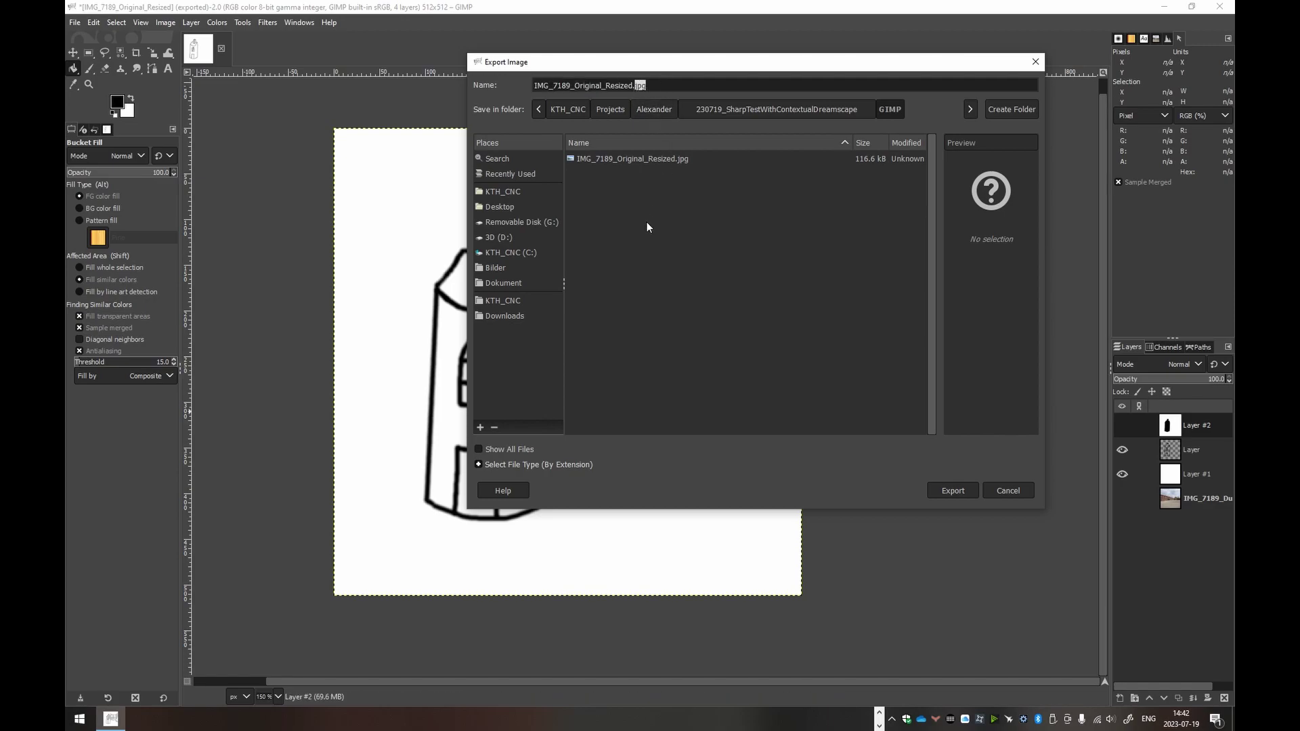
text(png)
drag(632, 86, 575, 84)
text(Sketch)
key(Return)
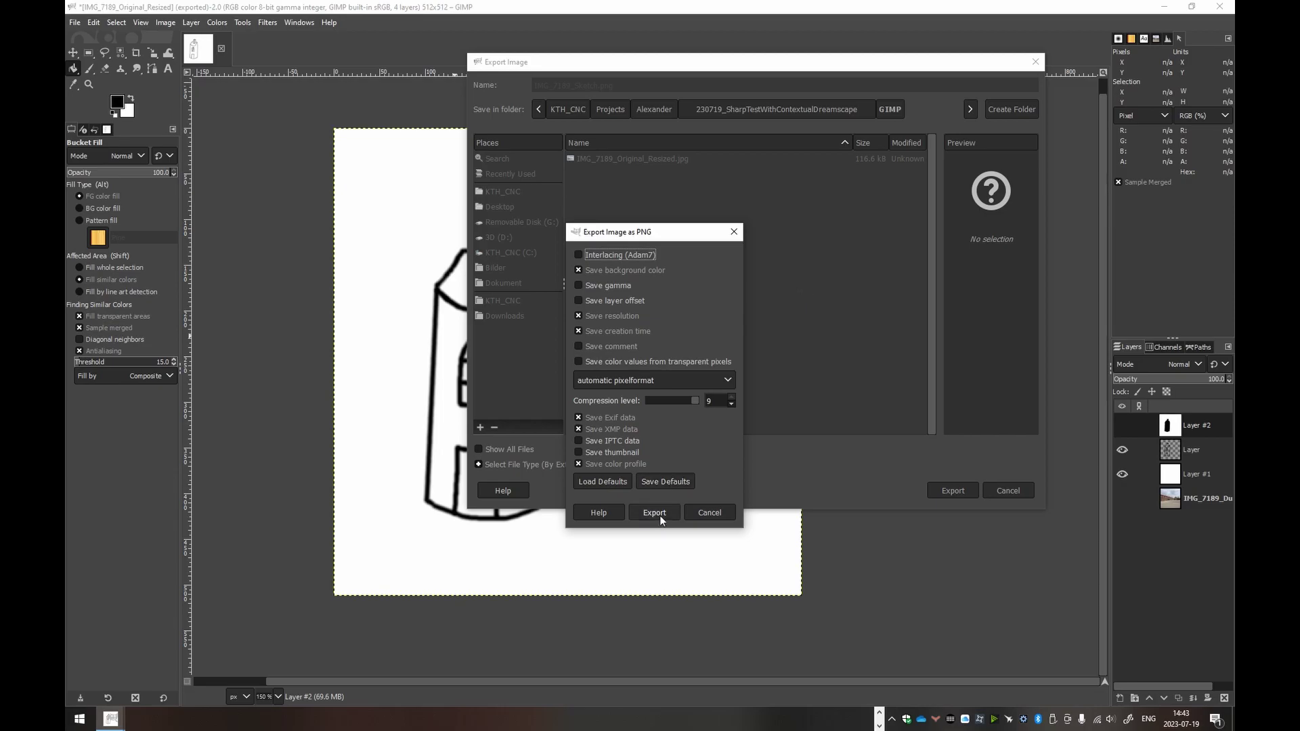
click(661, 519)
- Show only the black silhouette layer and export it as IMG_7189_Mask.png
click(1123, 449)
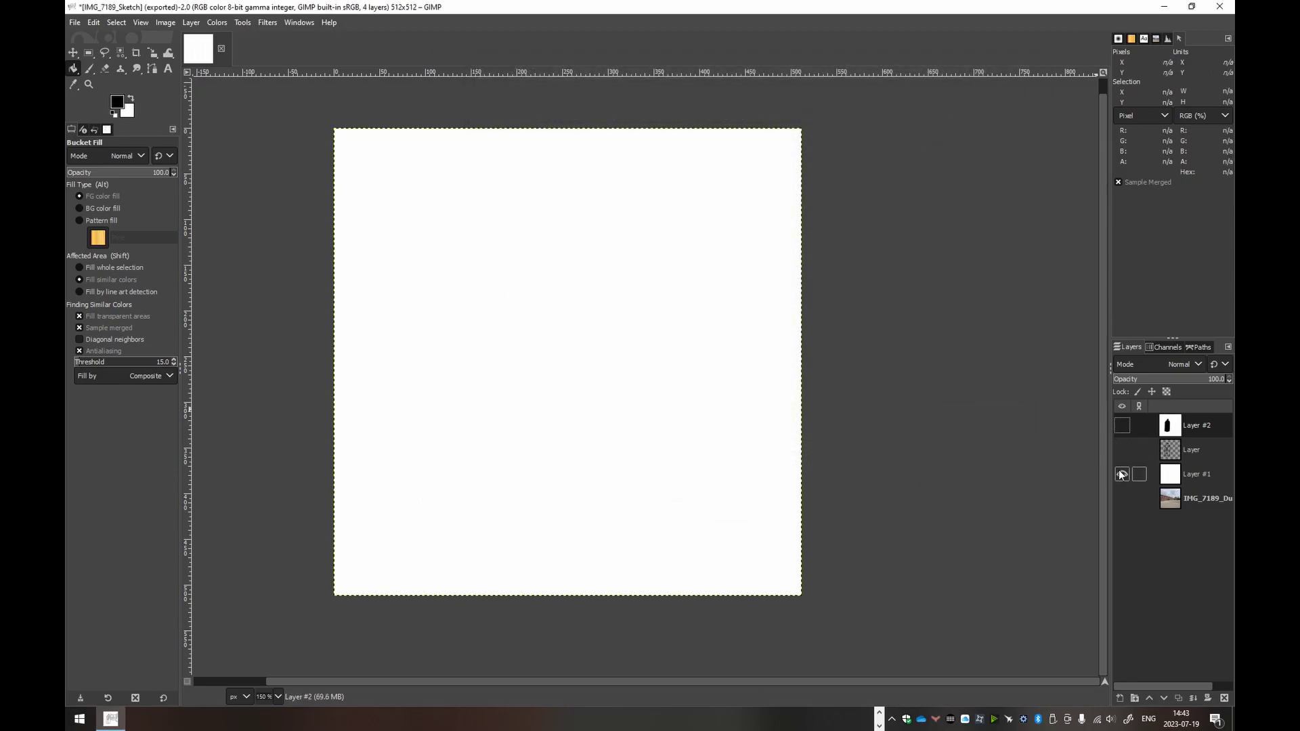
click(1122, 474)
click(1122, 425)
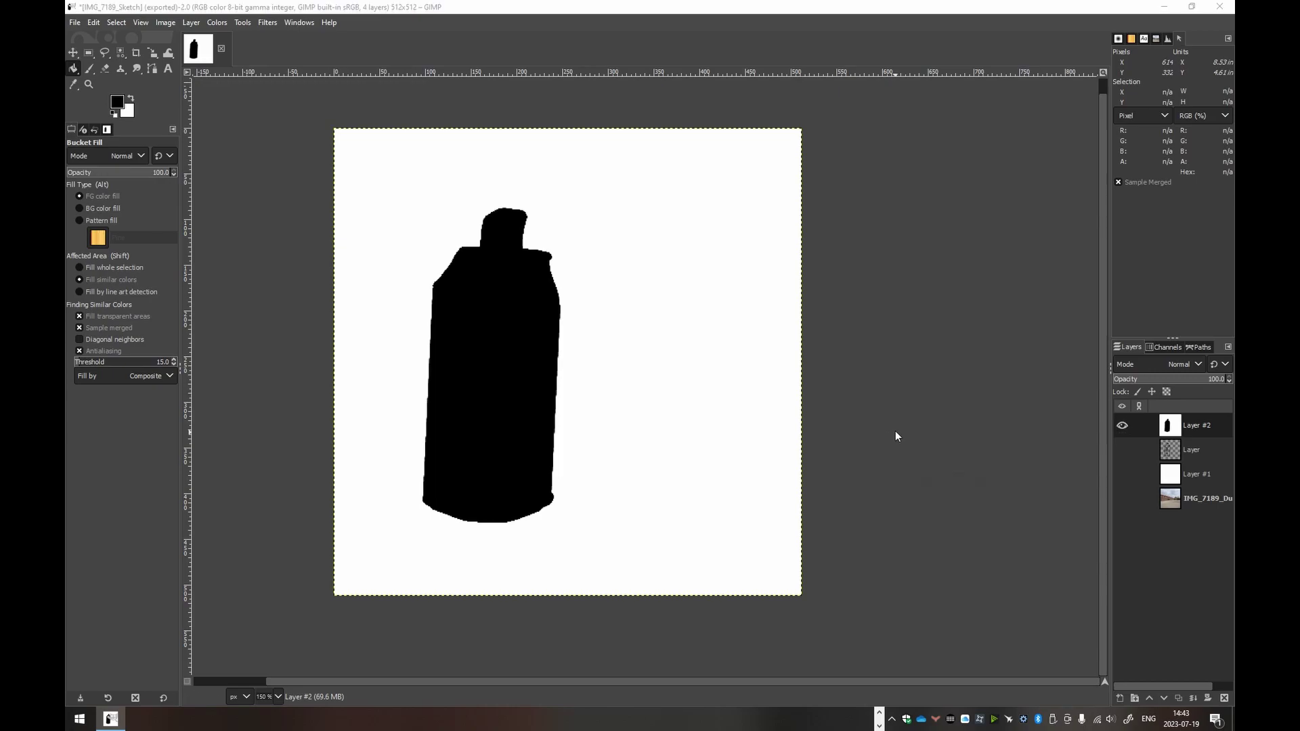
key(ctrl+shift+e)
click(575, 84)
drag(575, 84, 600, 85)
text(Mask)
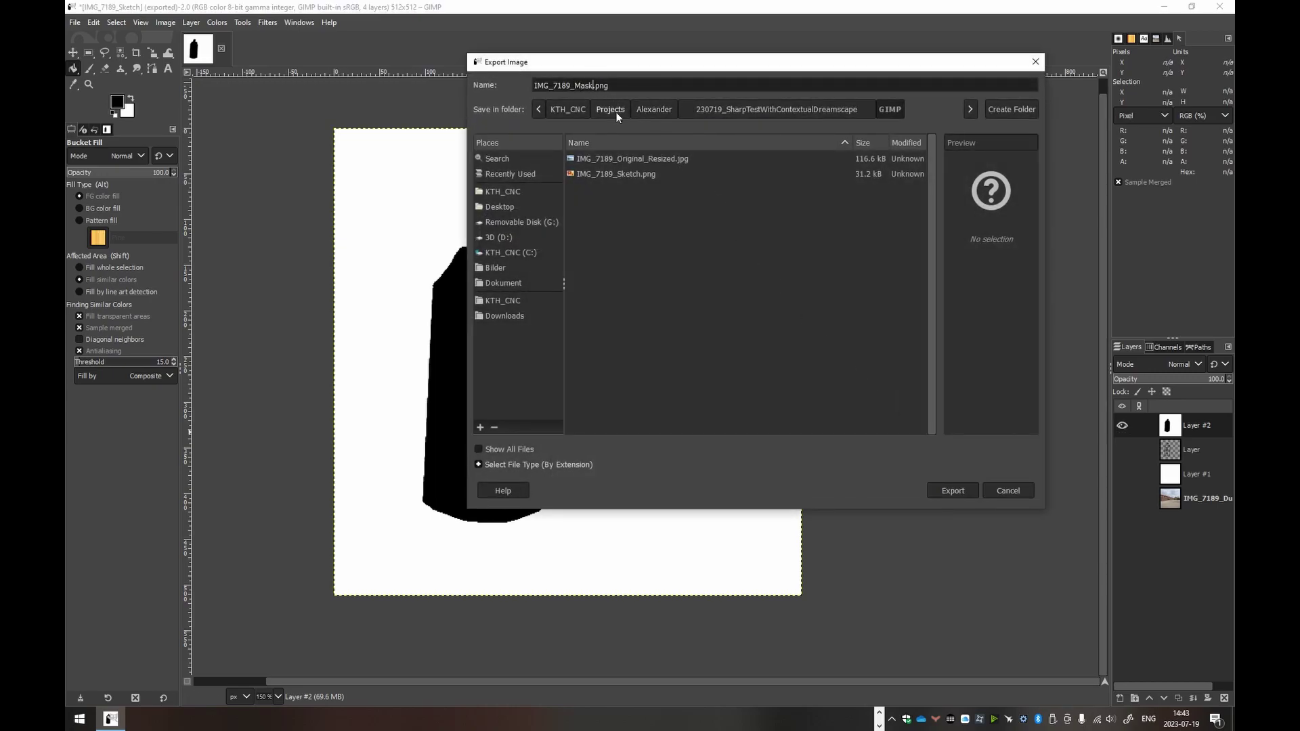
key(Return)
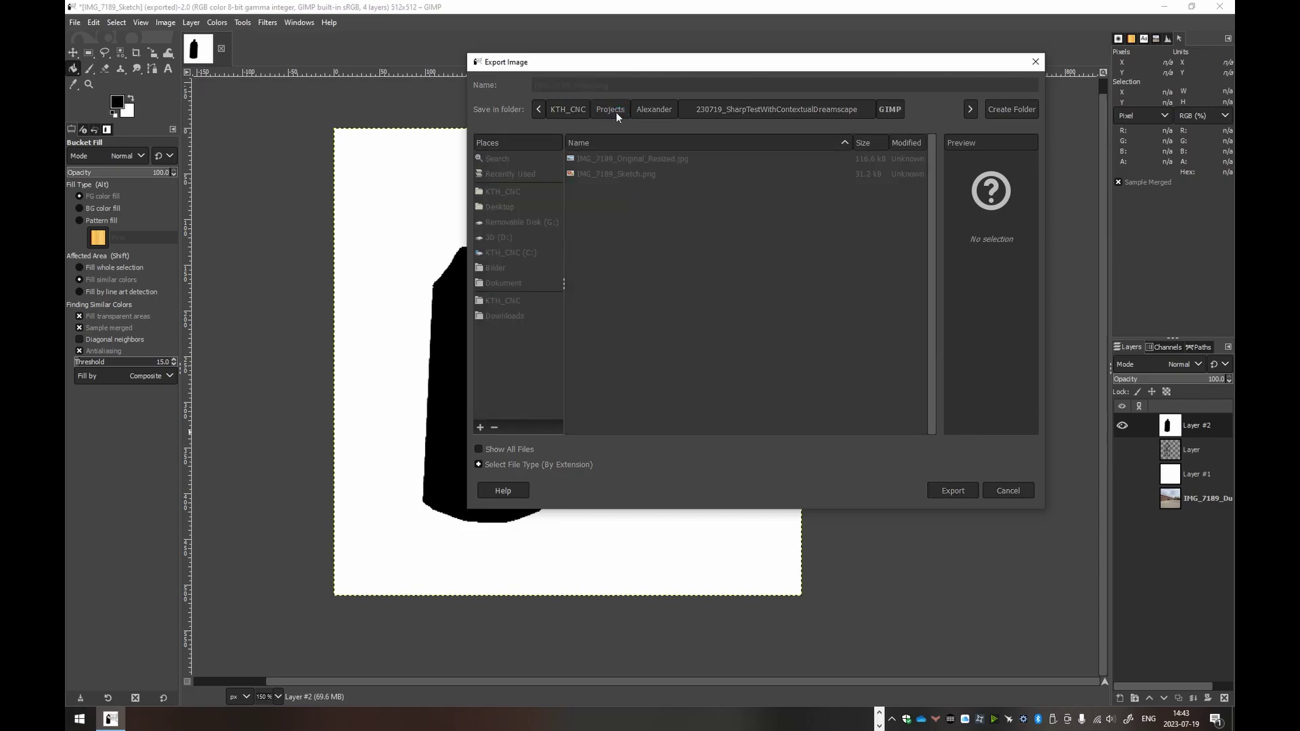
click(654, 512)
- In File Explorer, open the GIMP export folder and view the resized street photo
key(alt+Tab)
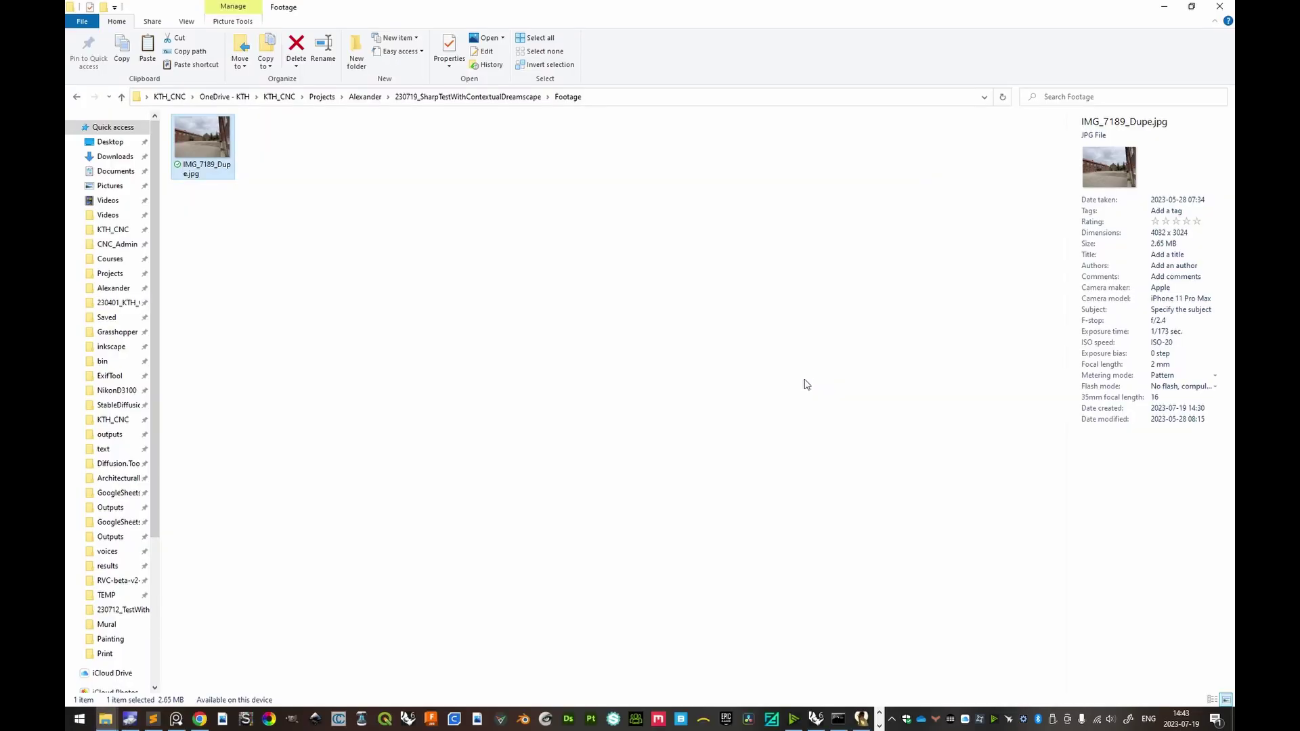
click(474, 96)
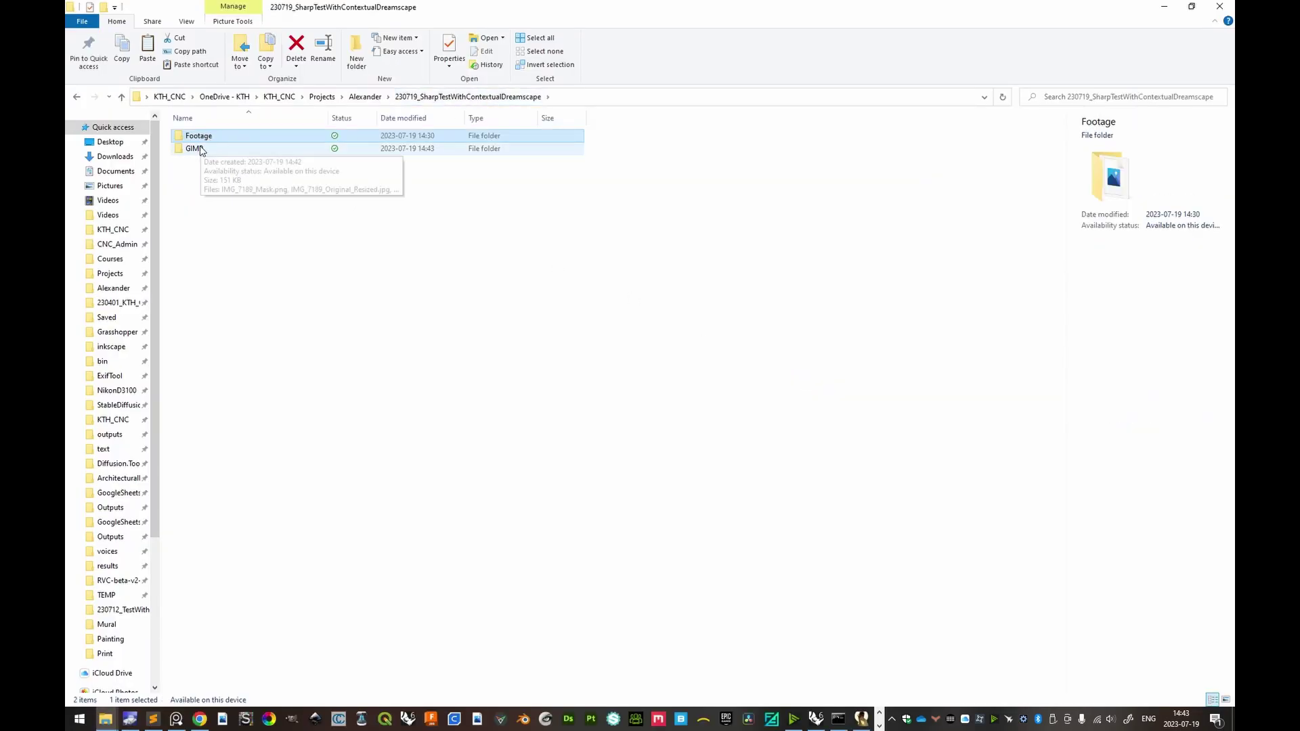
double_click(196, 149)
double_click(274, 154)
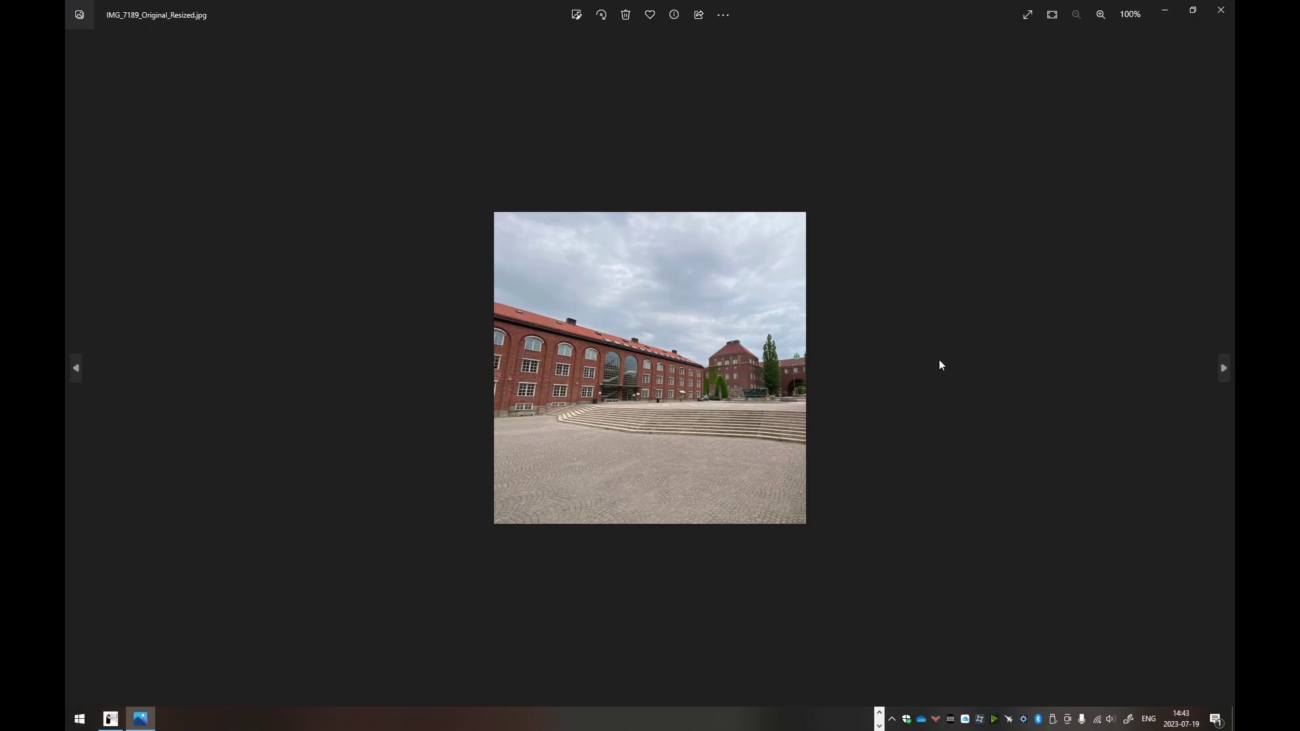
- Cycle through the resized photo, mask and sketch in Photos, ending on IMG_7189_Sketch.png
key(Right)
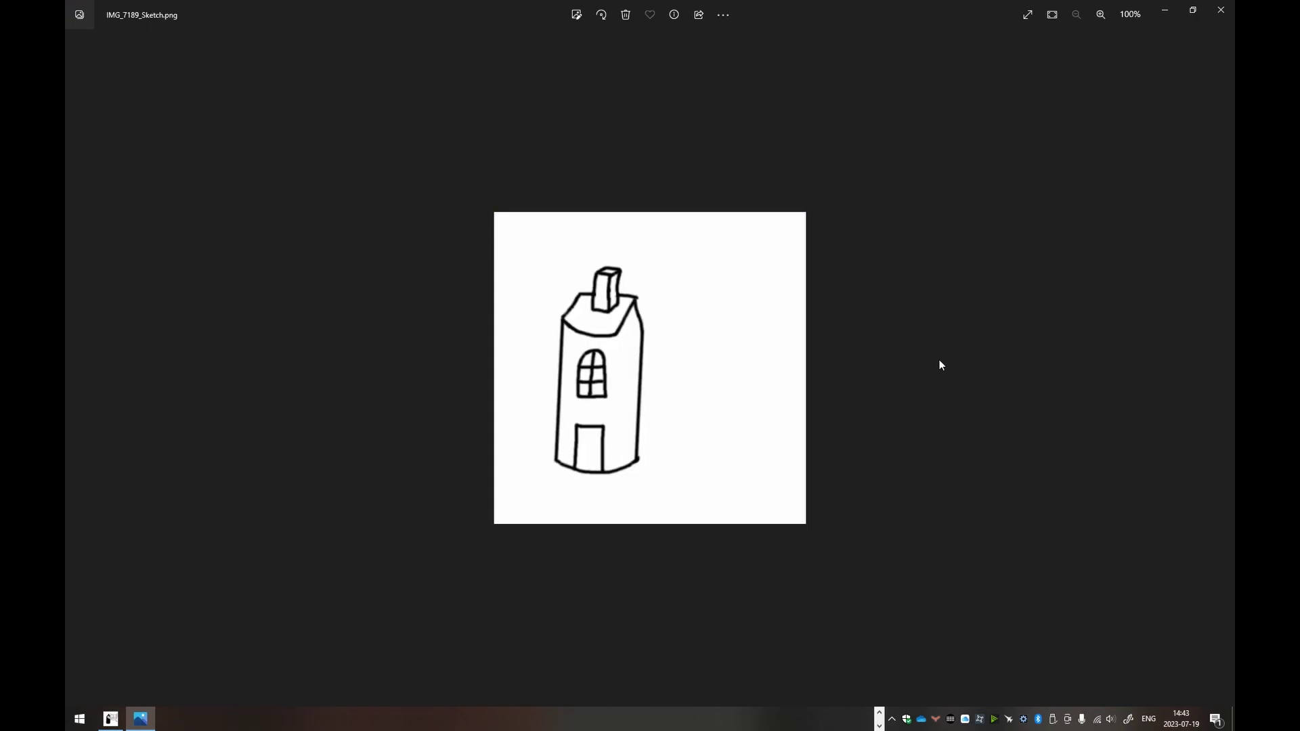
key(Right)
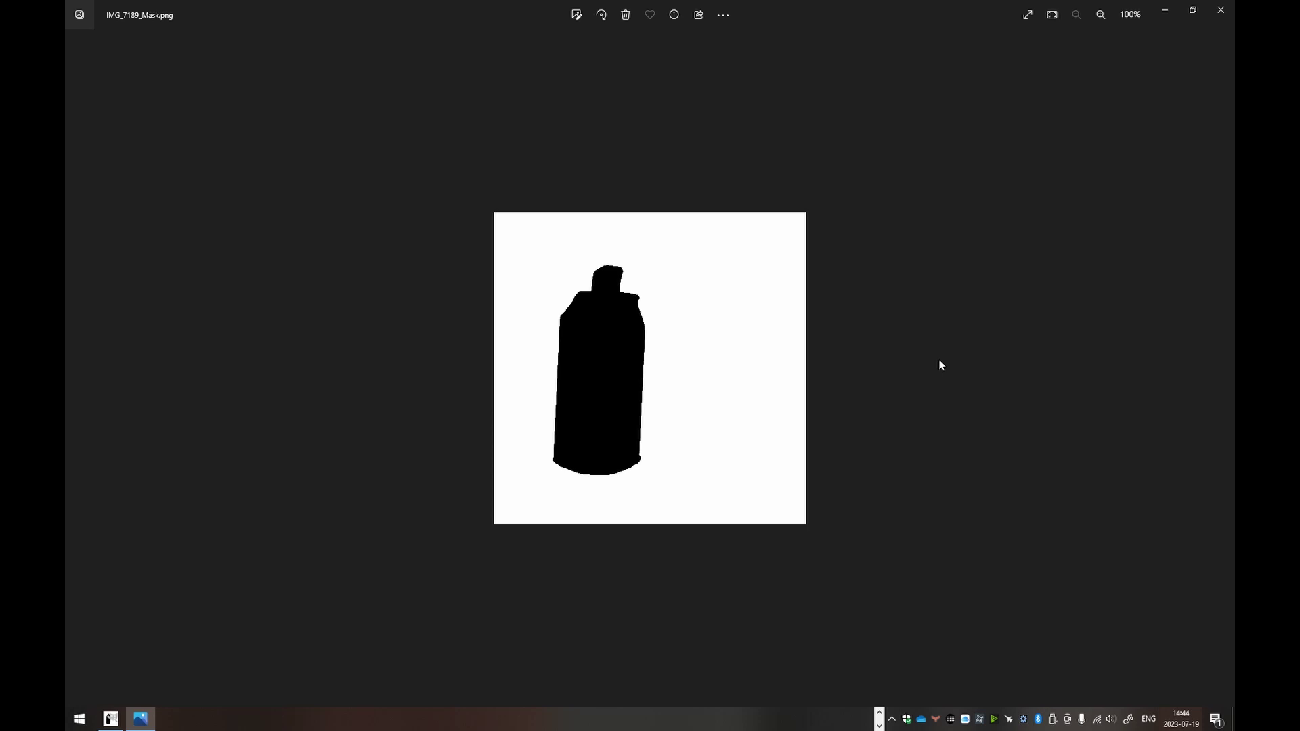
key(Right)
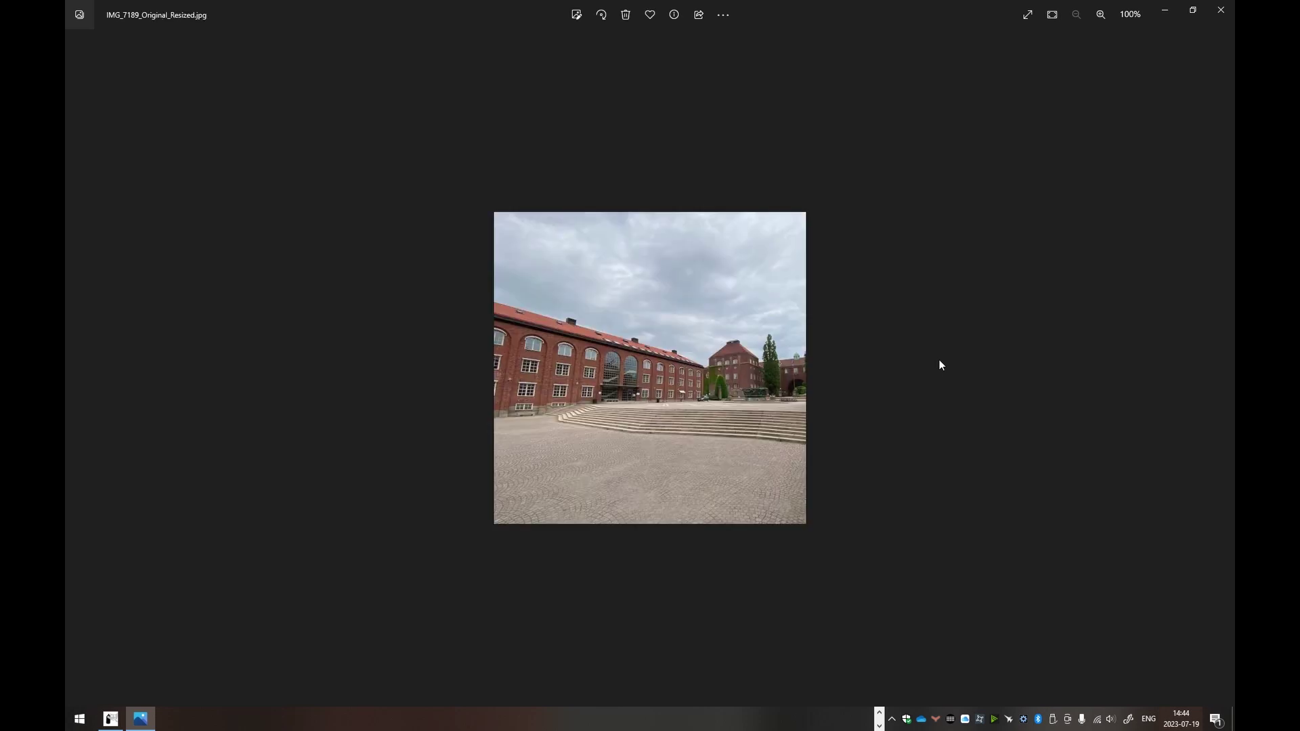
key(Left)
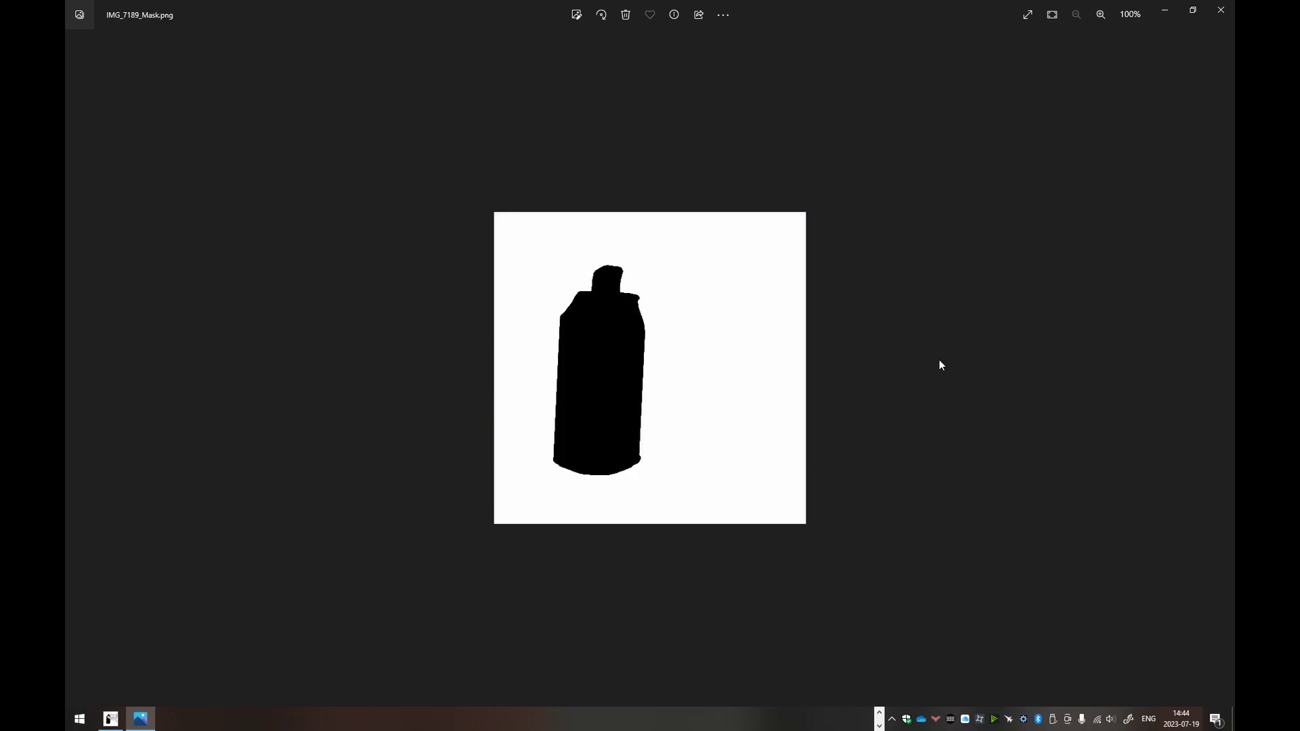
key(Right)
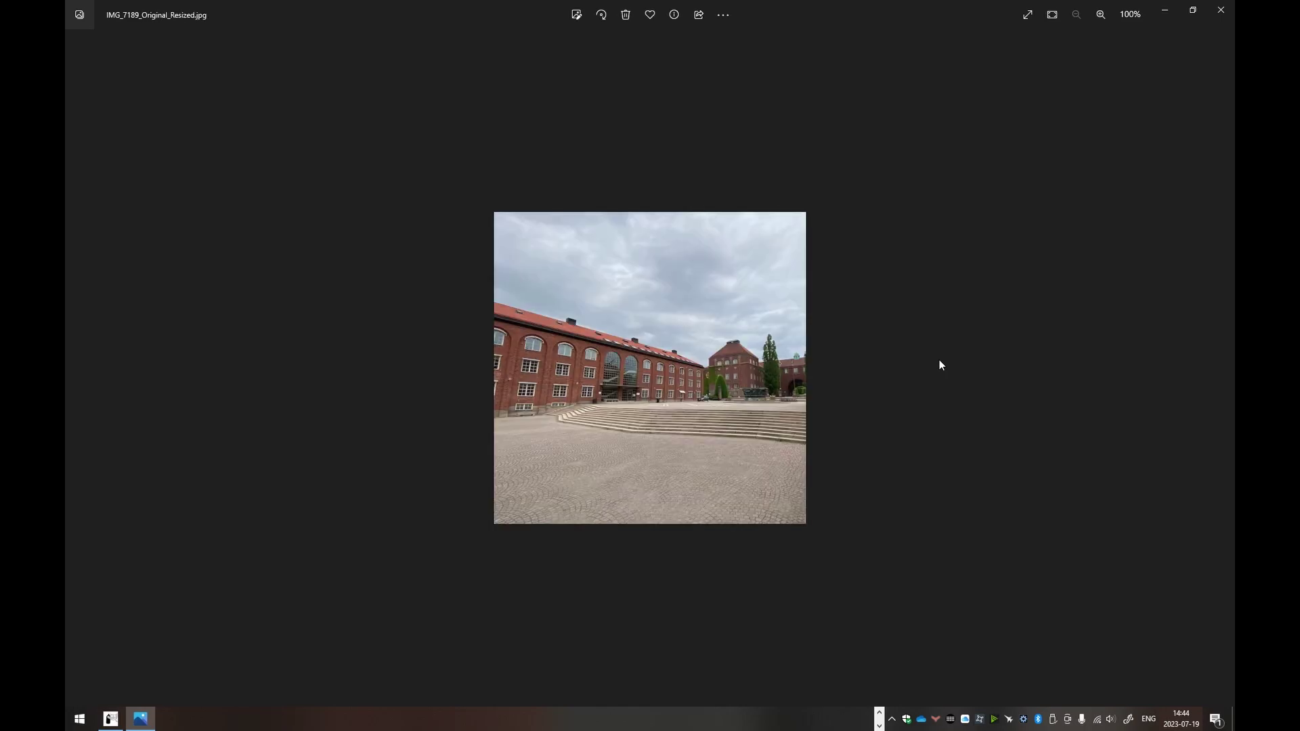
key(Right)
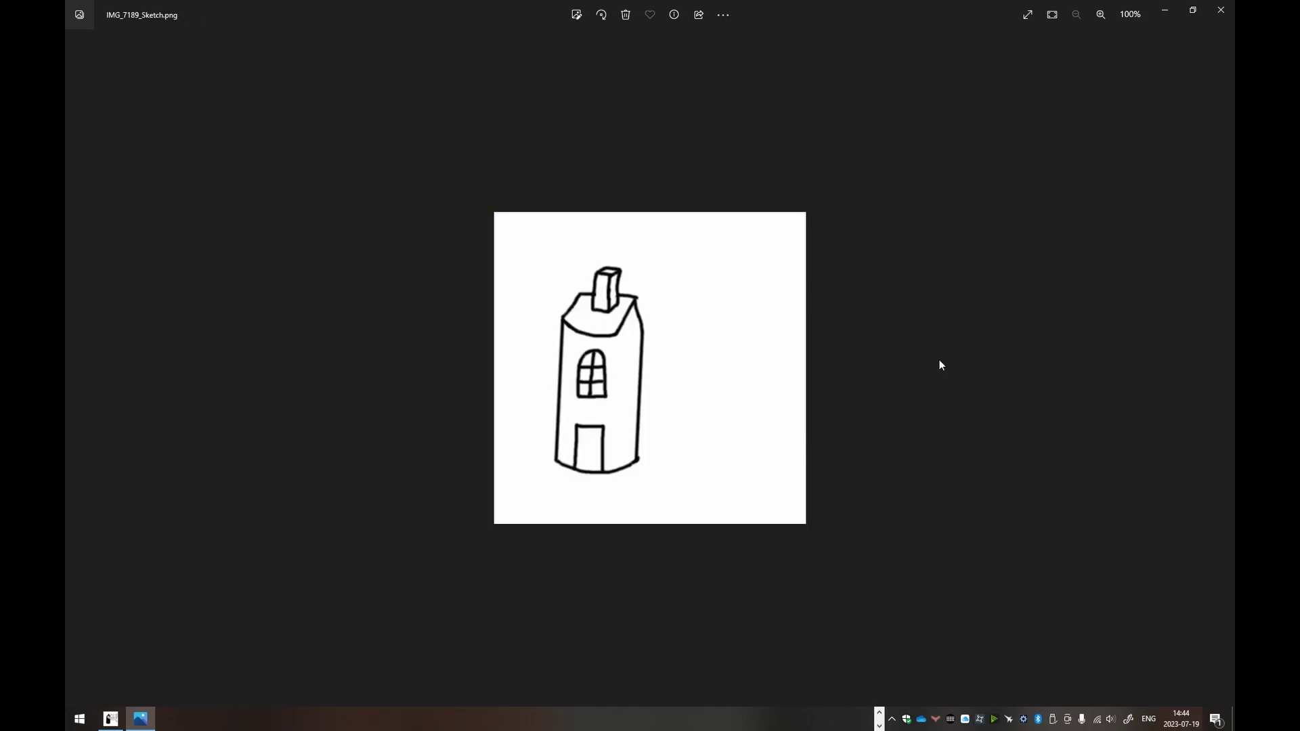